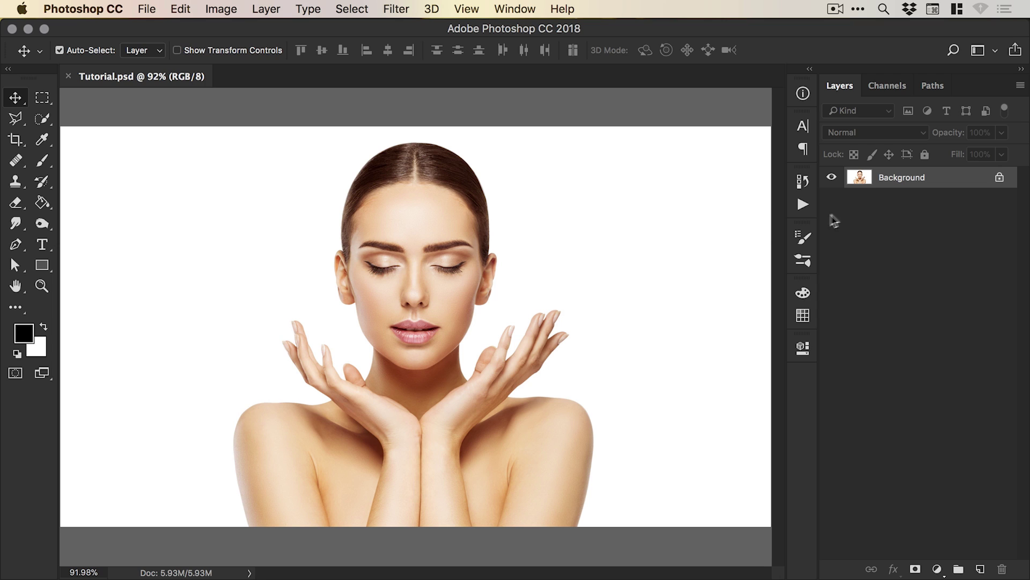
# - Quick-select the white background around the woman, then invert the selection onto her
pyautogui.click(43, 122)
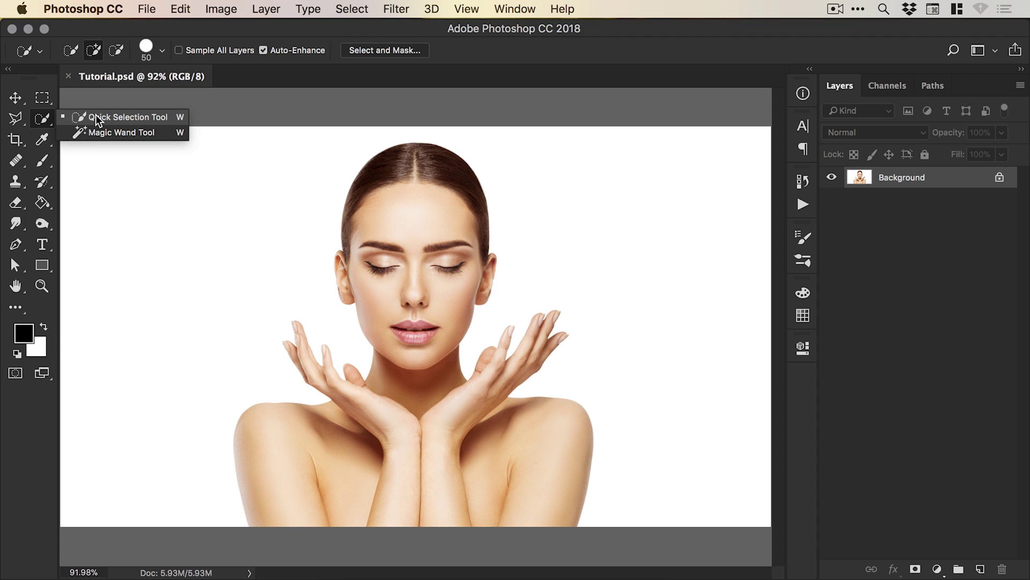
pyautogui.click(96, 119)
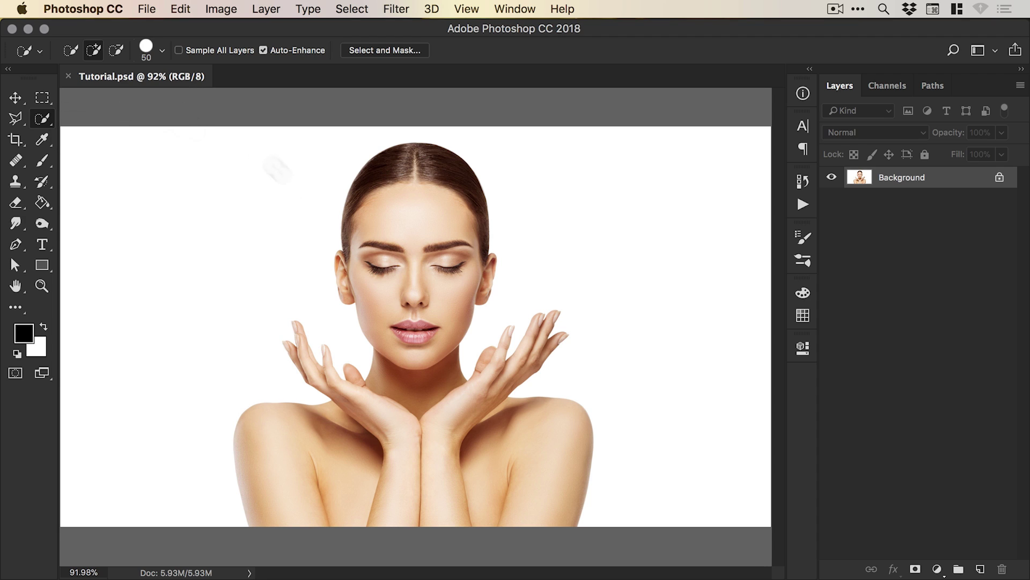
pyautogui.moveTo(179, 282)
pyautogui.mouseDown()
pyautogui.moveTo(226, 207)
pyautogui.moveTo(269, 171)
pyautogui.moveTo(371, 134)
pyautogui.moveTo(427, 128)
pyautogui.moveTo(575, 161)
pyautogui.moveTo(655, 267)
pyautogui.mouseUp()
pyautogui.click(350, 6)
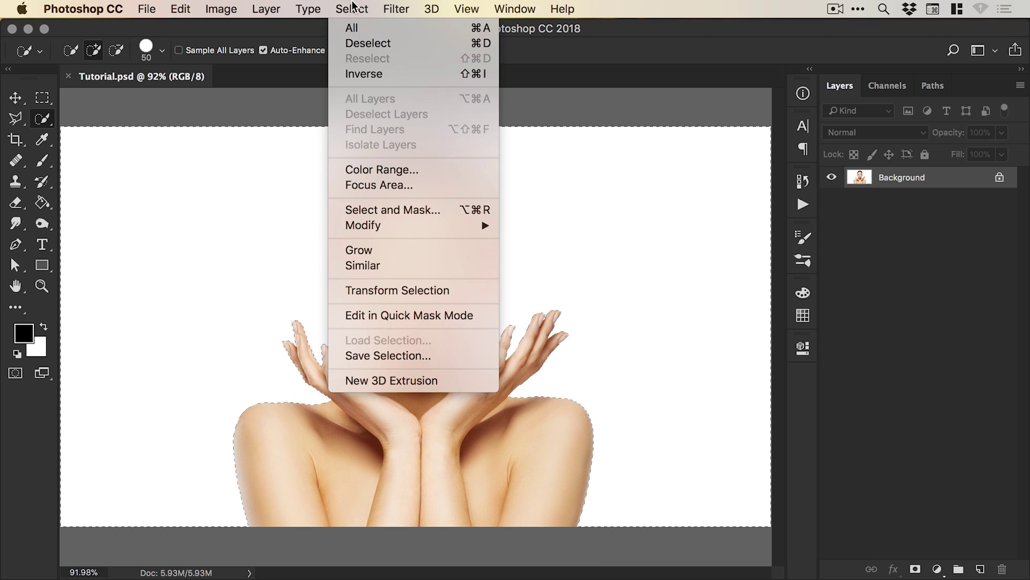
pyautogui.click(355, 74)
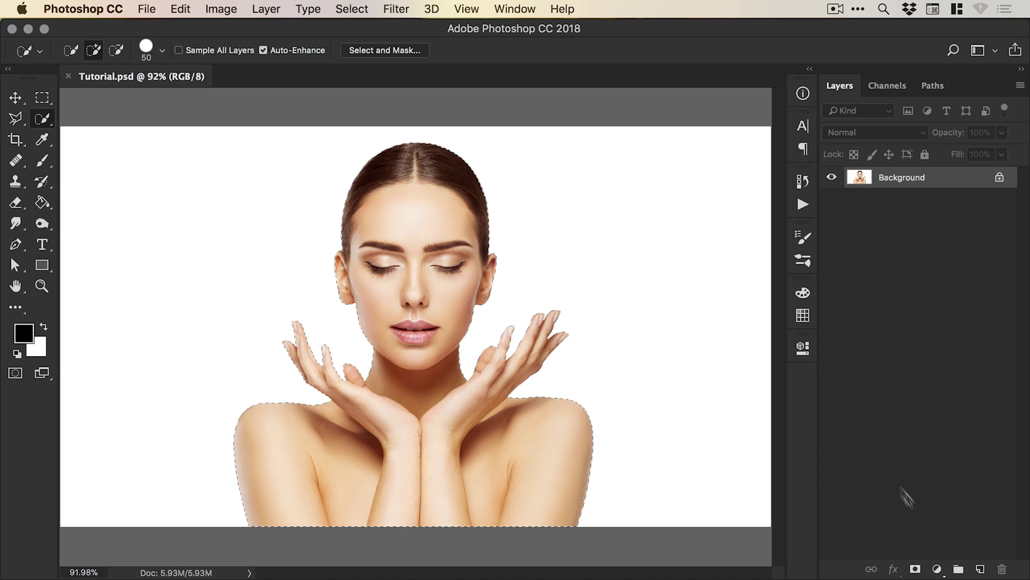
# - Mask the woman off the background and add a light grey #eeeeee Solid Color fill layer
pyautogui.click(916, 570)
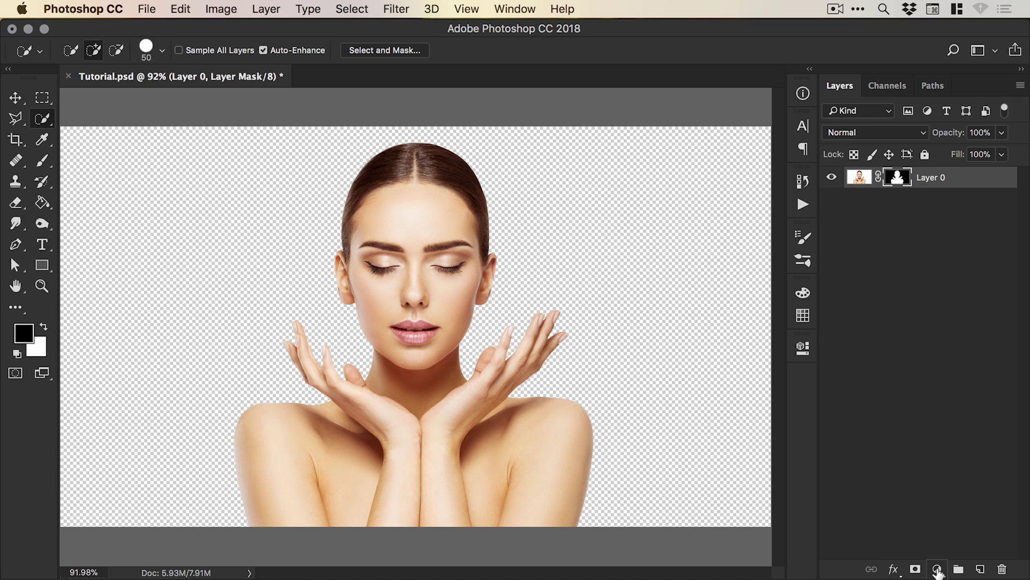
pyautogui.click(937, 570)
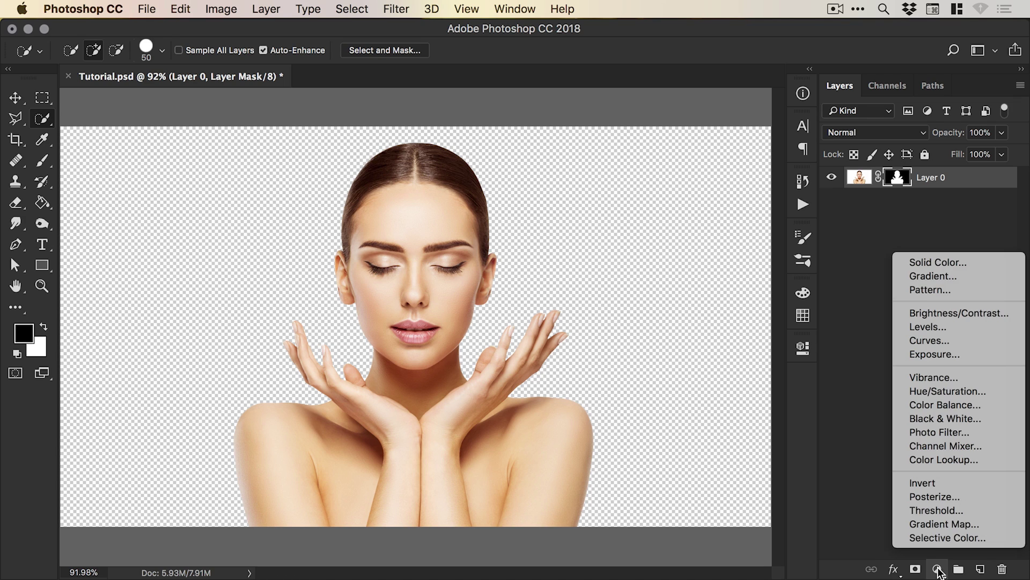
pyautogui.click(951, 261)
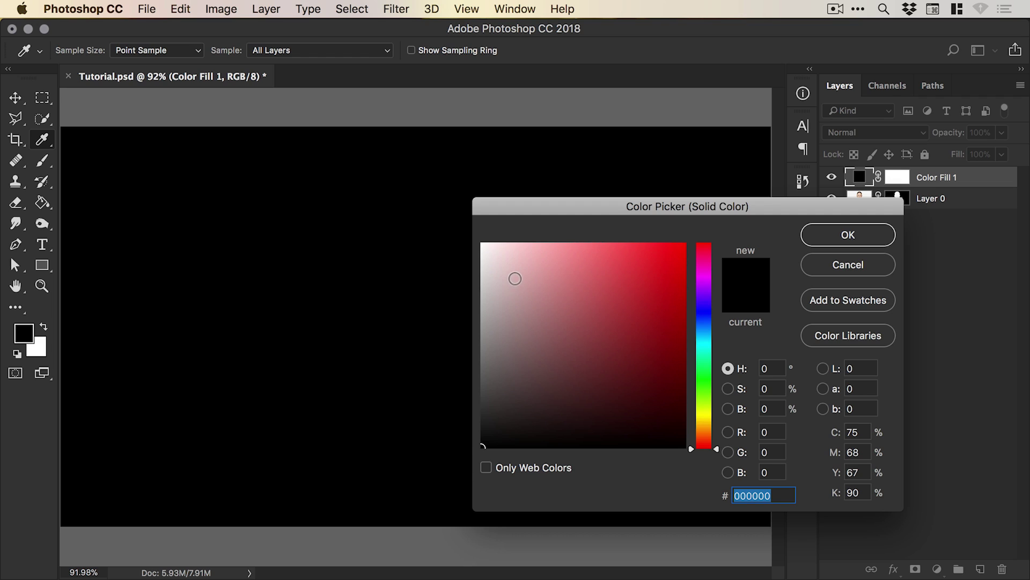
pyautogui.moveTo(503, 272)
pyautogui.mouseDown()
pyautogui.moveTo(481, 269)
pyautogui.moveTo(472, 236)
pyautogui.moveTo(469, 253)
pyautogui.mouseUp()
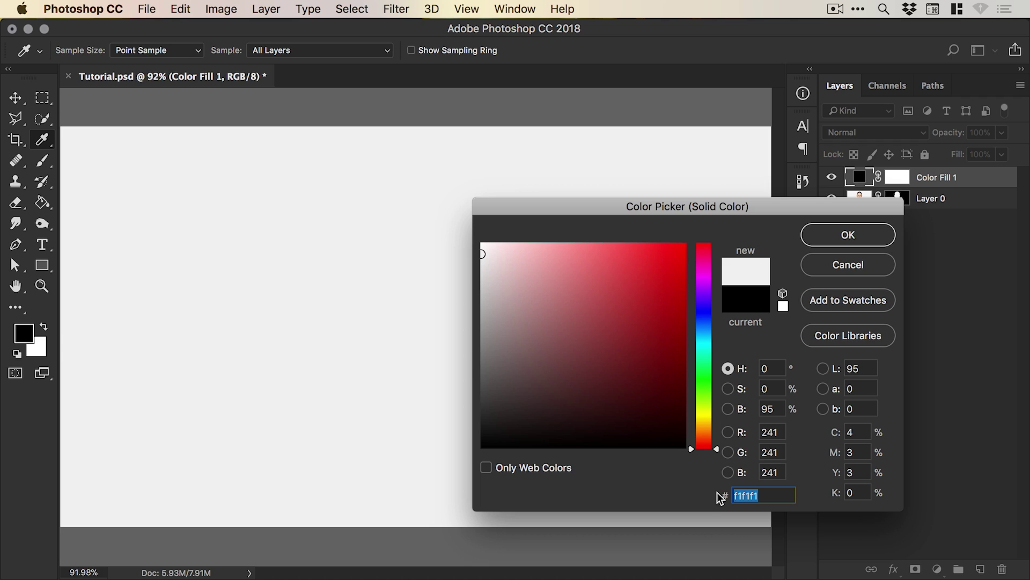
pyautogui.write('eeeeee')
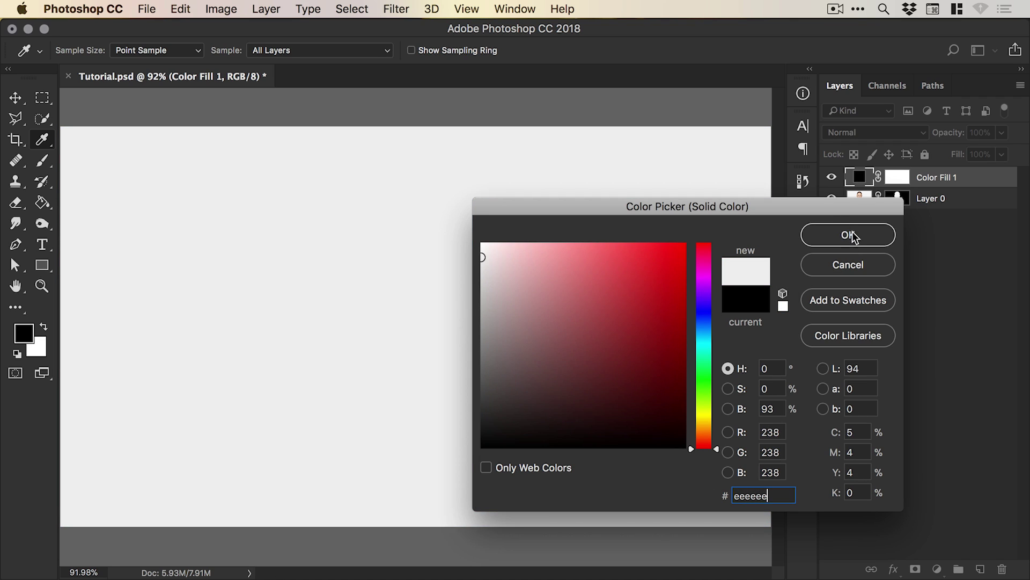
pyautogui.click(848, 235)
pyautogui.press('w')
# - Move the grey fill below the woman, lock its position, and rename Layer 0 to 'Subject'
pyautogui.moveTo(930, 179); pyautogui.dragTo(930, 211)
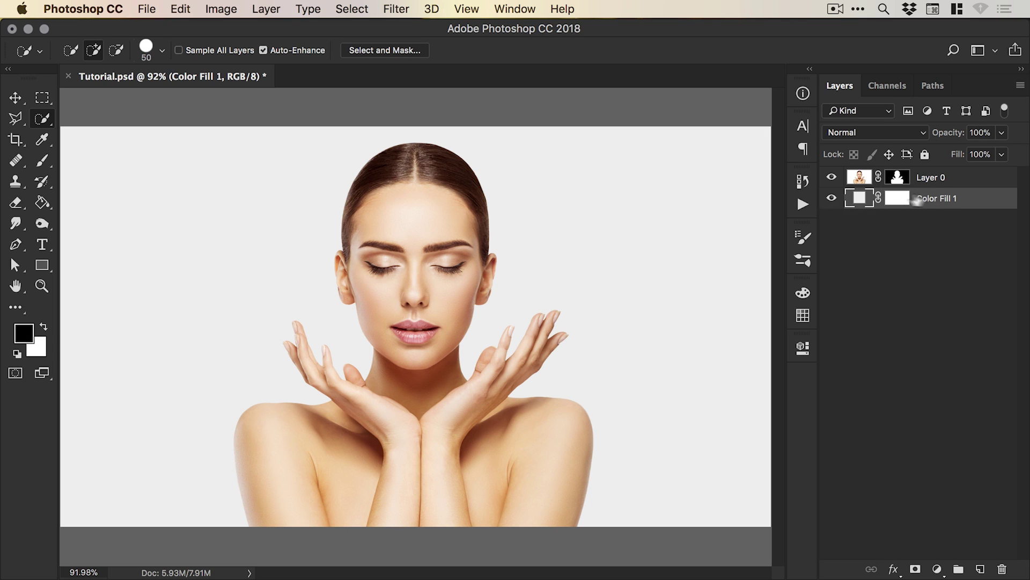
pyautogui.click(890, 155)
pyautogui.doubleClick(931, 179)
pyautogui.write('Subj')
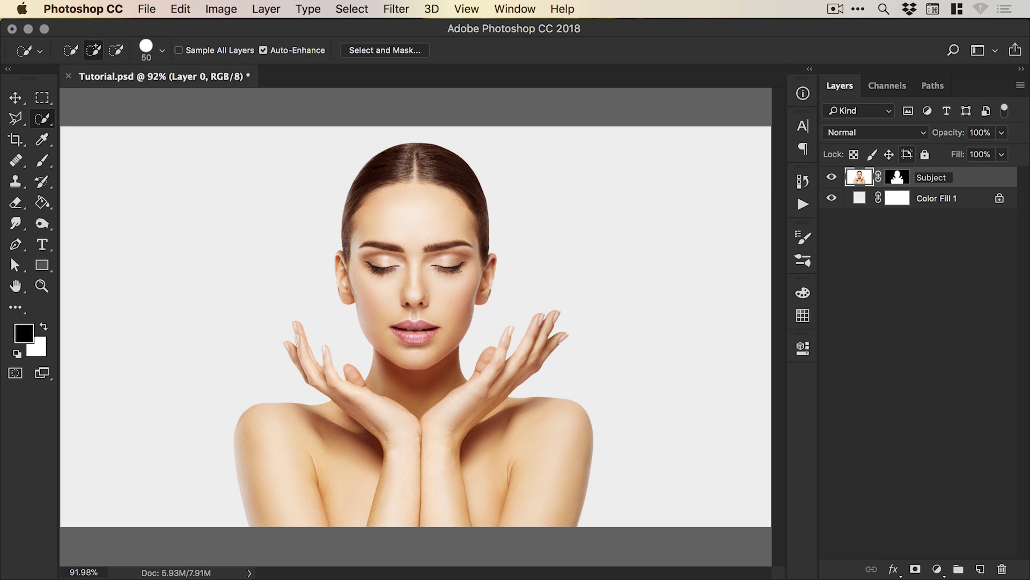
pyautogui.write('ect')
pyautogui.press('Return')
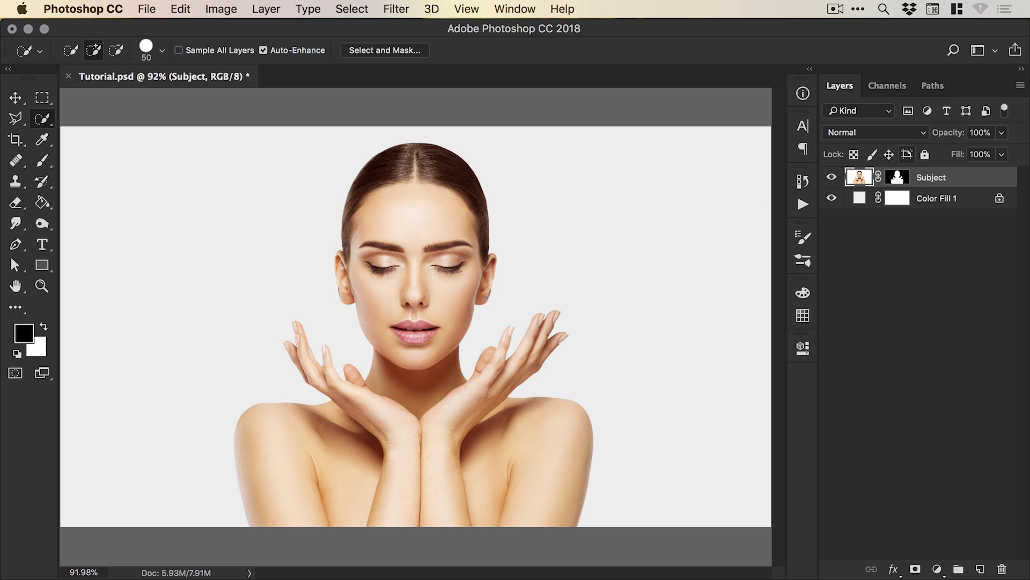
# - Duplicate the Subject layer as 'Plastic Wrap'
pyautogui.rightClick(931, 177)
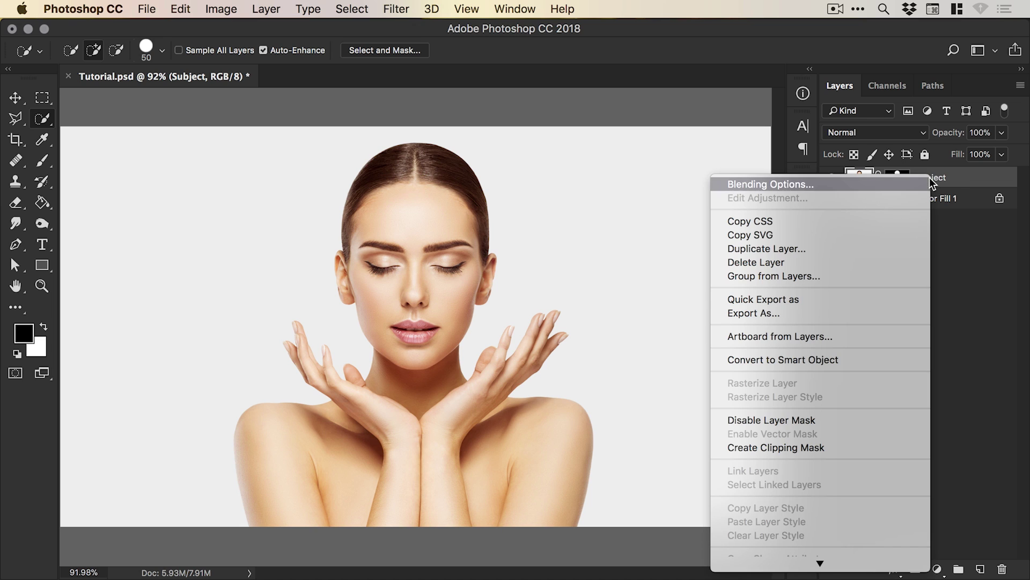
pyautogui.click(813, 250)
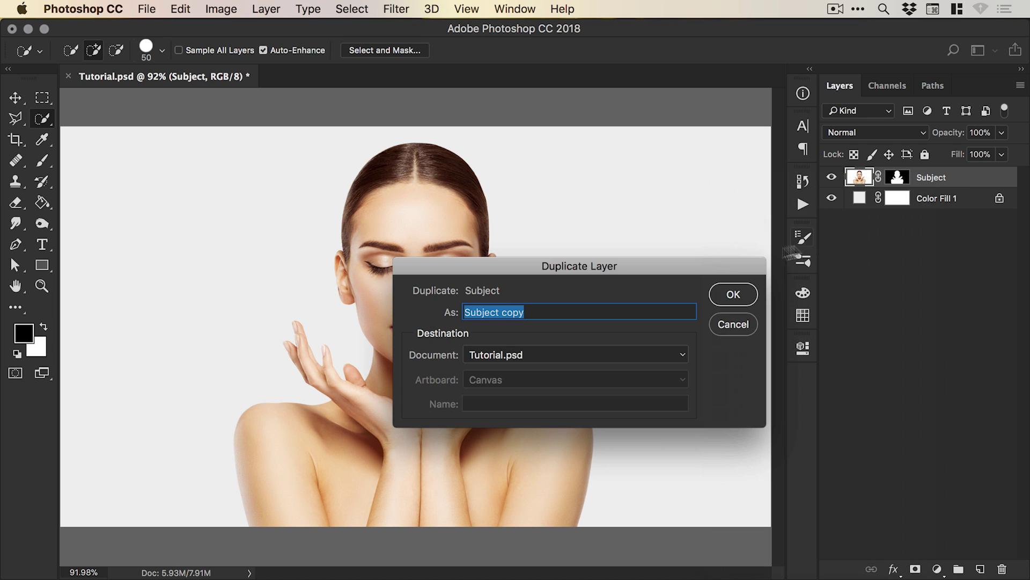
pyautogui.write('Plastic Wrap')
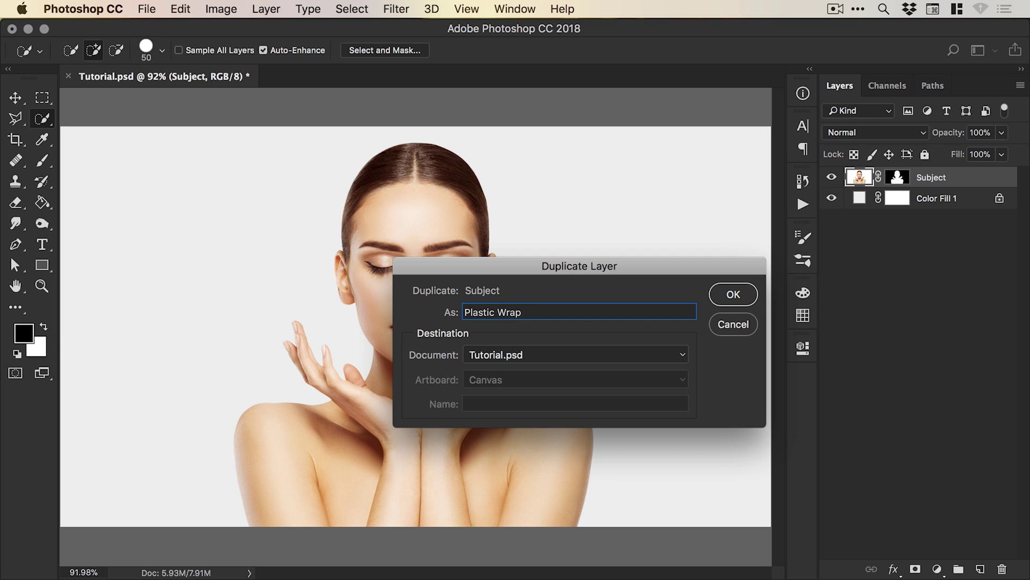
pyautogui.press('Return')
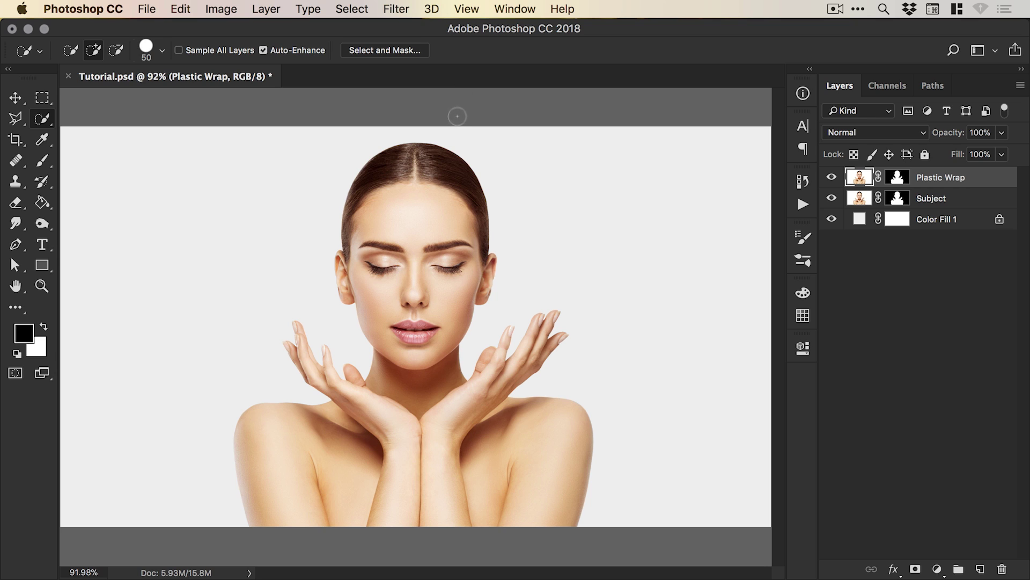
# - Preview the Filter Gallery's Plastic Wrap at Highlight Strength 5, Detail 2, Smoothness 15
pyautogui.click(404, 9)
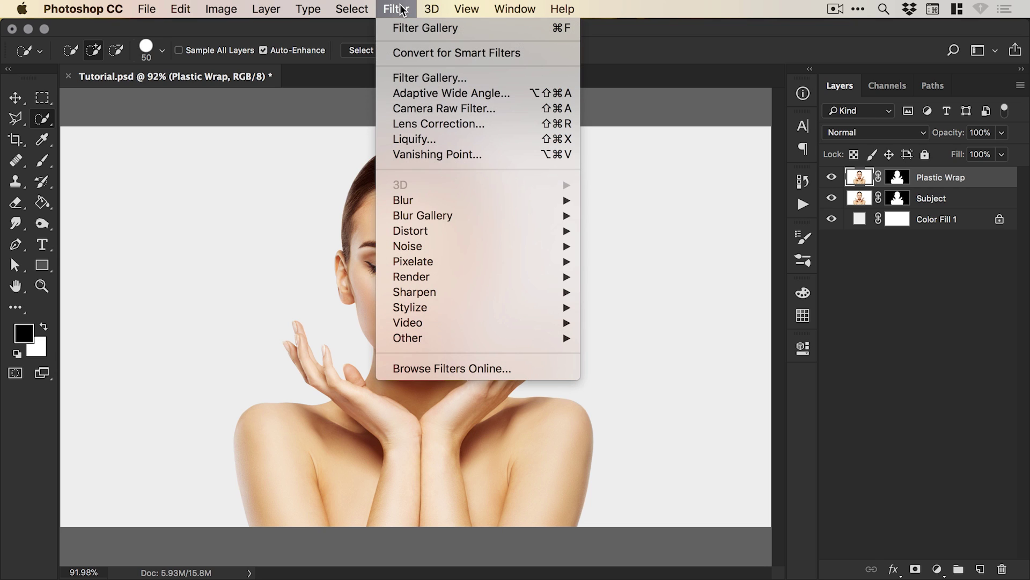
pyautogui.click(403, 79)
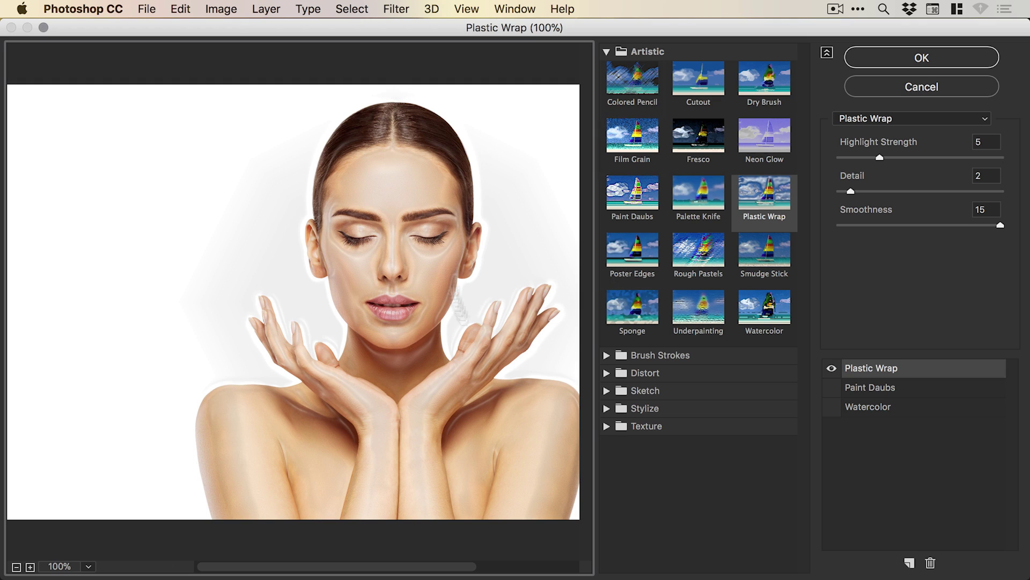
pyautogui.click(607, 52)
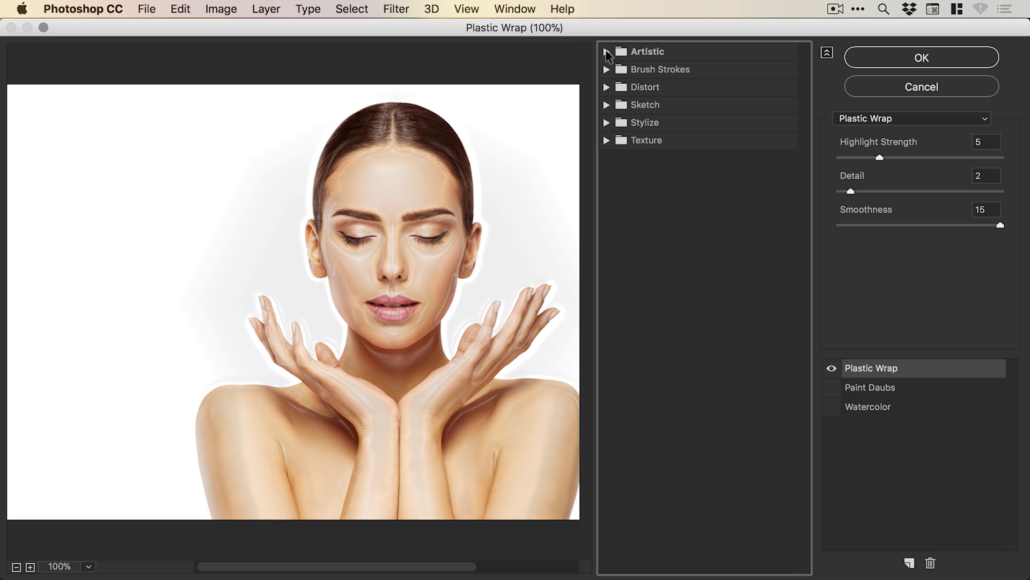
pyautogui.click(606, 52)
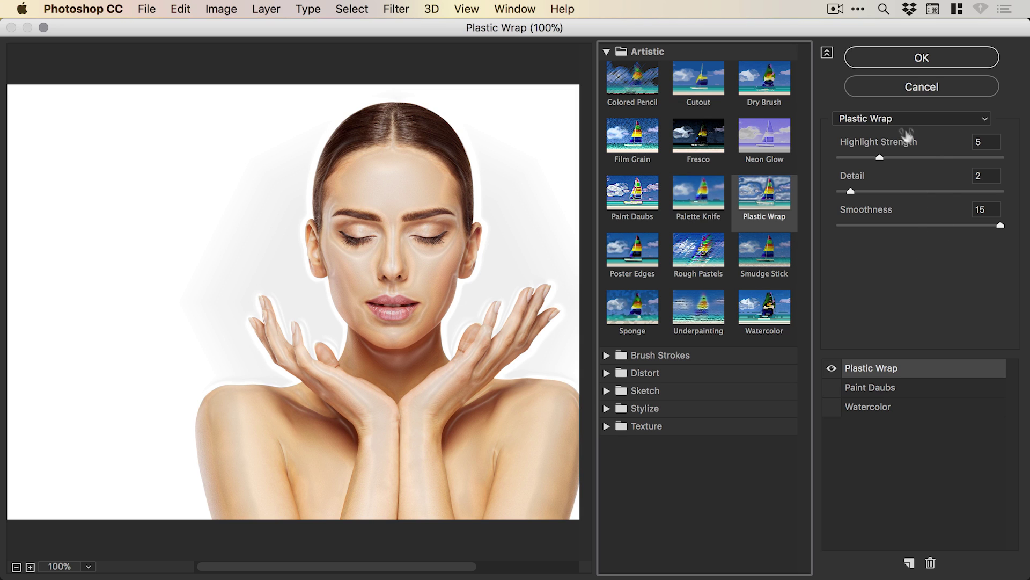
pyautogui.press('super+plus')
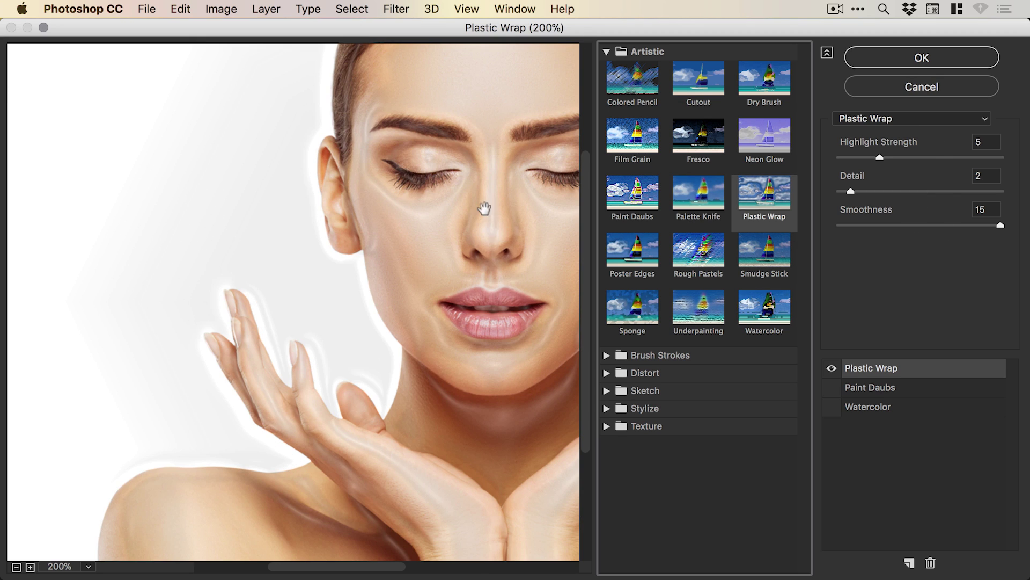
pyautogui.moveTo(483, 208); pyautogui.dragTo(280, 236)
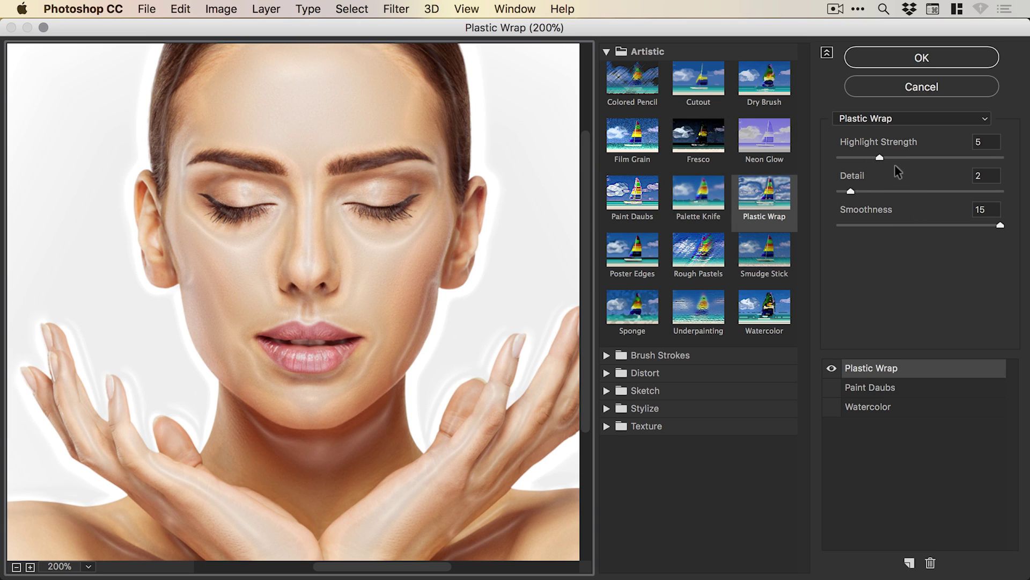
pyautogui.moveTo(897, 155); pyautogui.dragTo(855, 190)
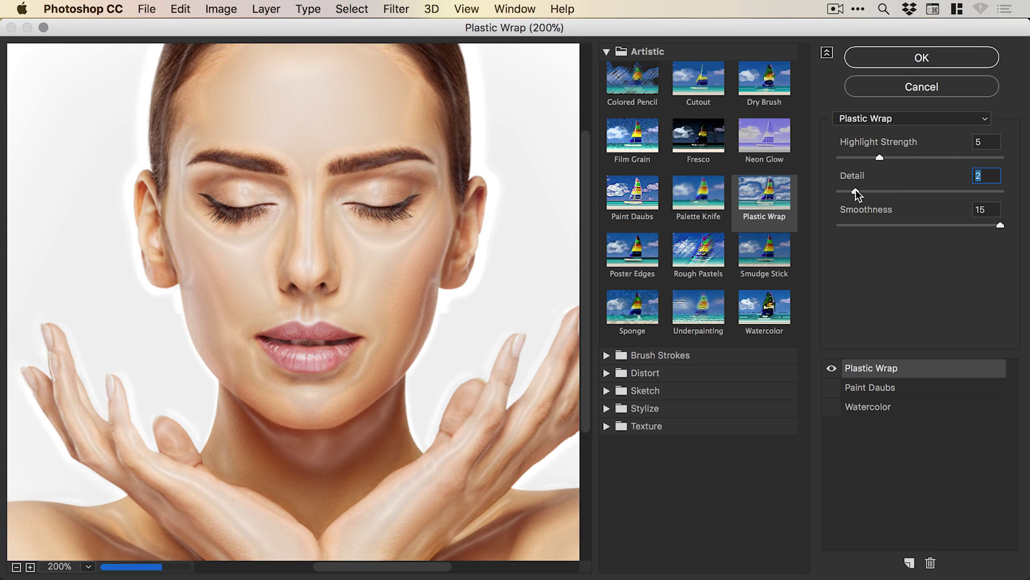
pyautogui.moveTo(896, 226); pyautogui.dragTo(1001, 226)
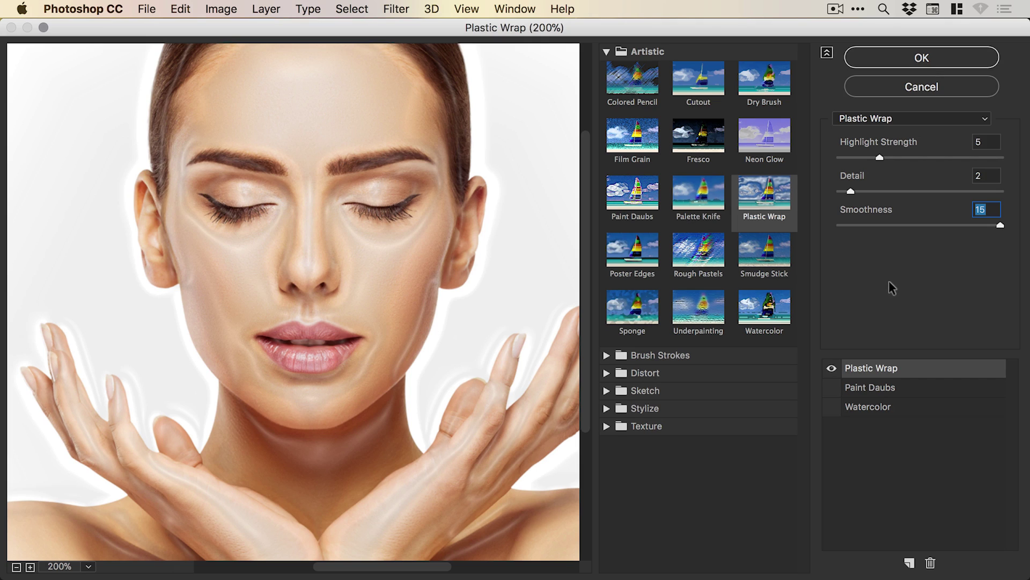
# - Apply the Plastic Wrap filter and zoom the canvas to 200% on the face
pyautogui.click(922, 59)
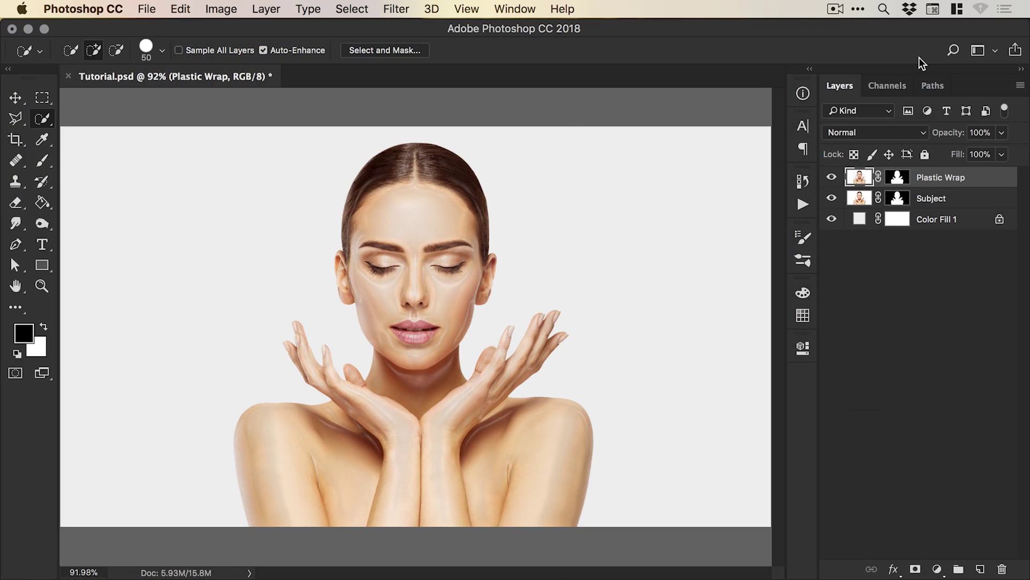
pyautogui.press('z')
pyautogui.click(429, 291)
pyautogui.click(429, 299)
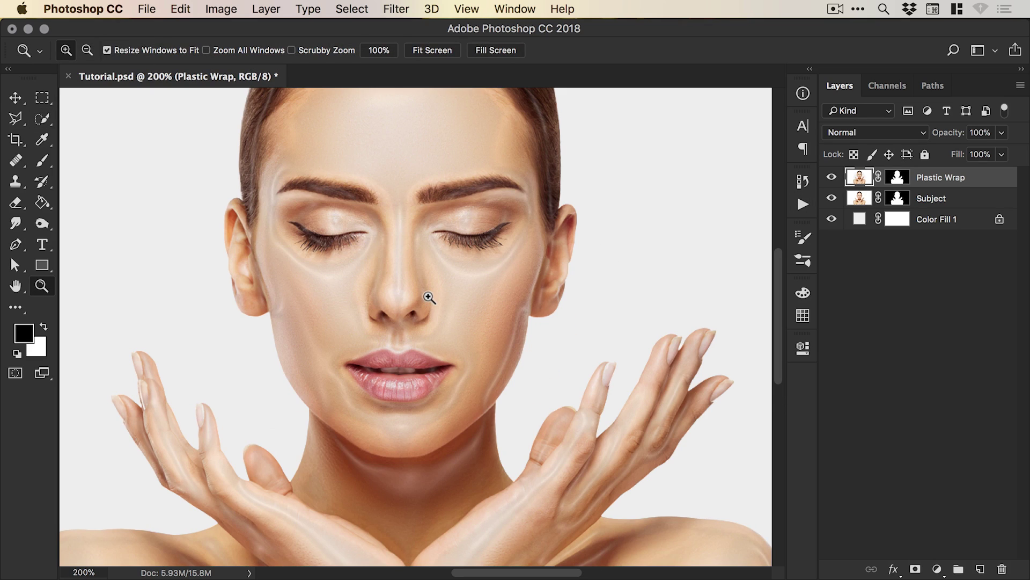
pyautogui.press('v')
# - Toggle the Plastic Wrap layer off and on to compare, then add a Black & White adjustment layer
pyautogui.click(832, 178)
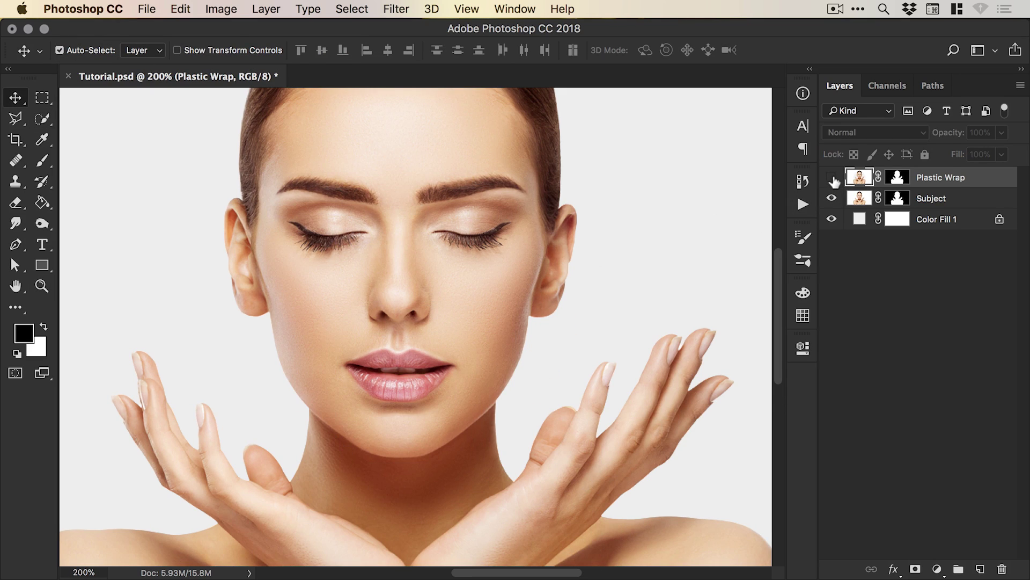
pyautogui.click(832, 177)
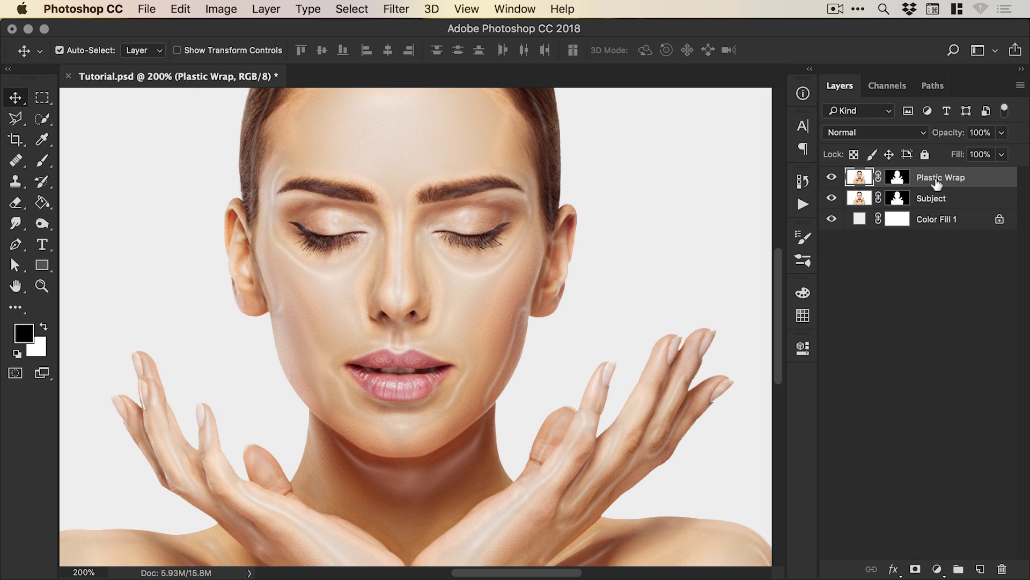
pyautogui.click(937, 568)
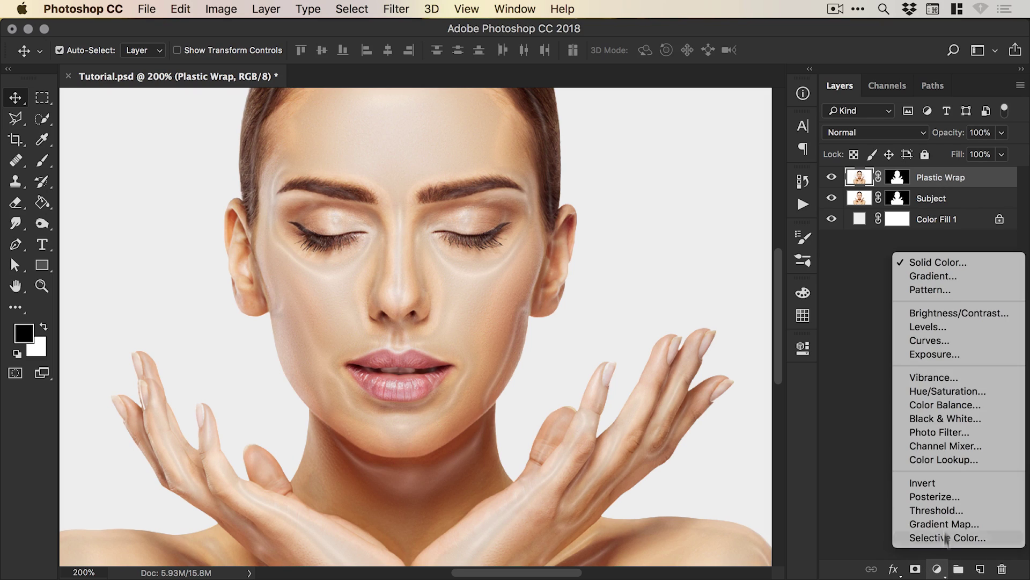
pyautogui.click(946, 419)
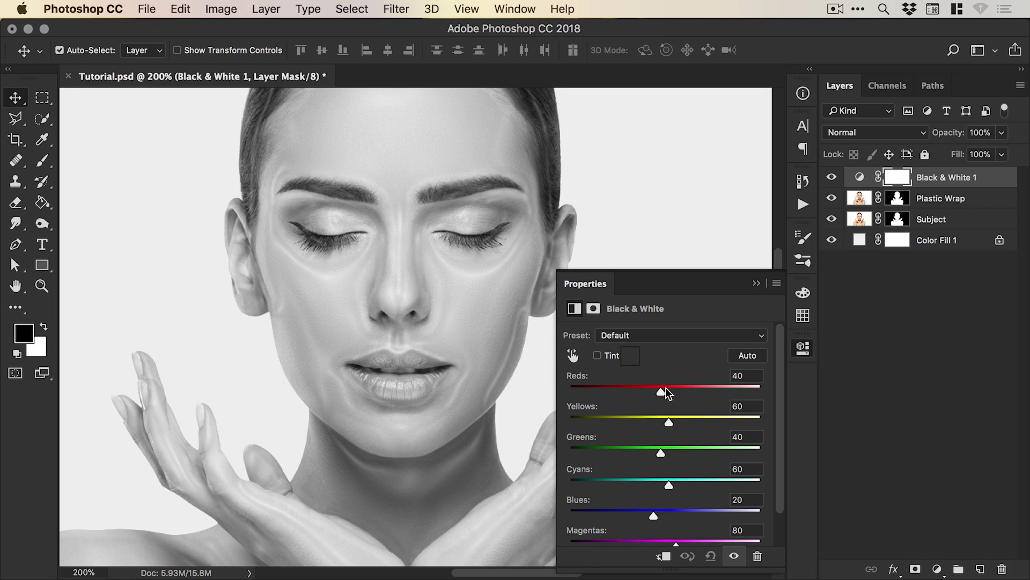
# - Set the Black & White Reds slider to 121 and Yellows to 100
pyautogui.moveTo(662, 389); pyautogui.dragTo(703, 386)
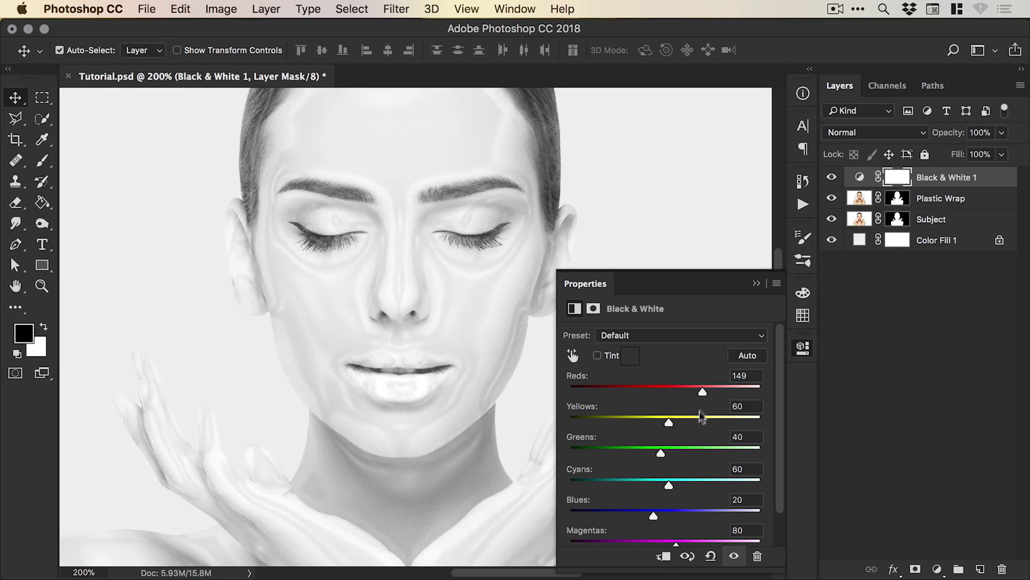
pyautogui.moveTo(668, 421); pyautogui.dragTo(693, 418)
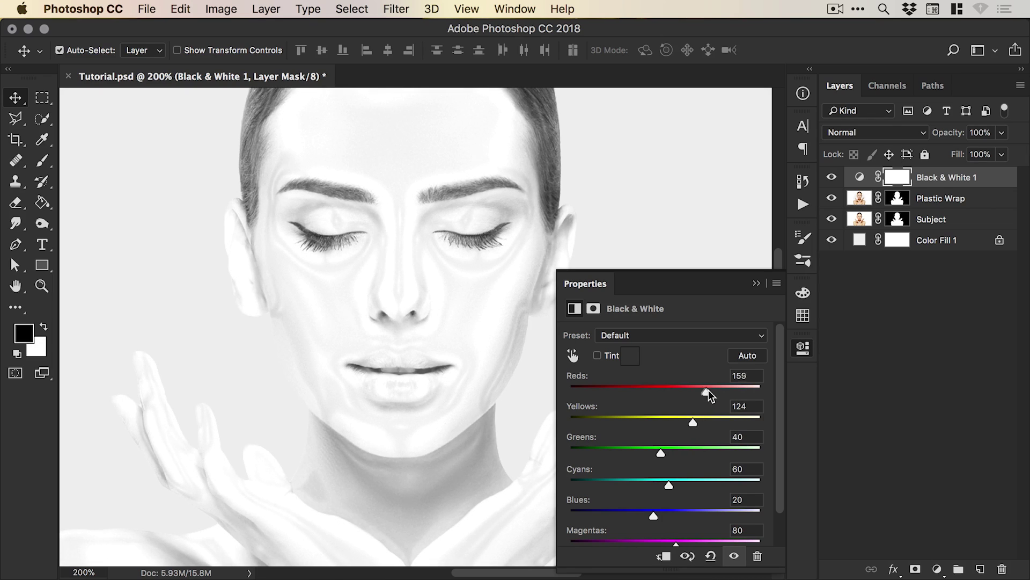
pyautogui.moveTo(706, 389); pyautogui.dragTo(720, 389)
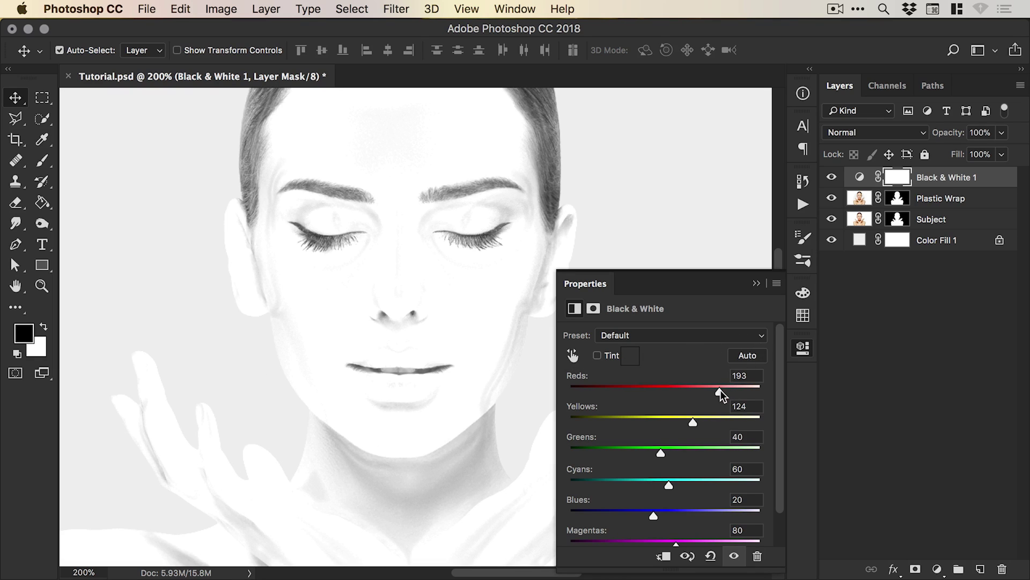
pyautogui.moveTo(720, 389); pyautogui.dragTo(684, 419)
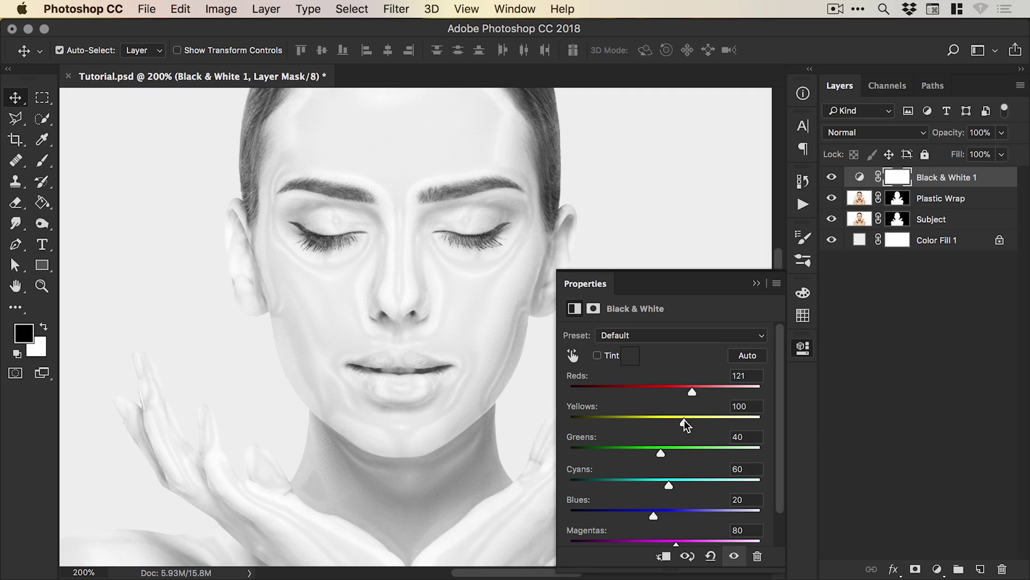
# - Toggle the Black & White layer to compare with colour, then close its Properties panel
pyautogui.click(734, 558)
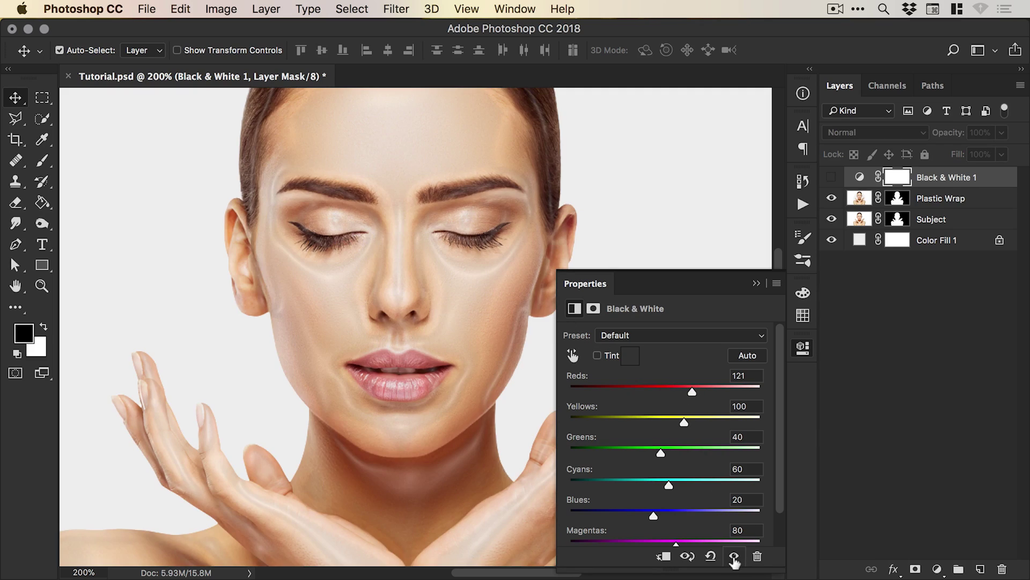
pyautogui.click(734, 558)
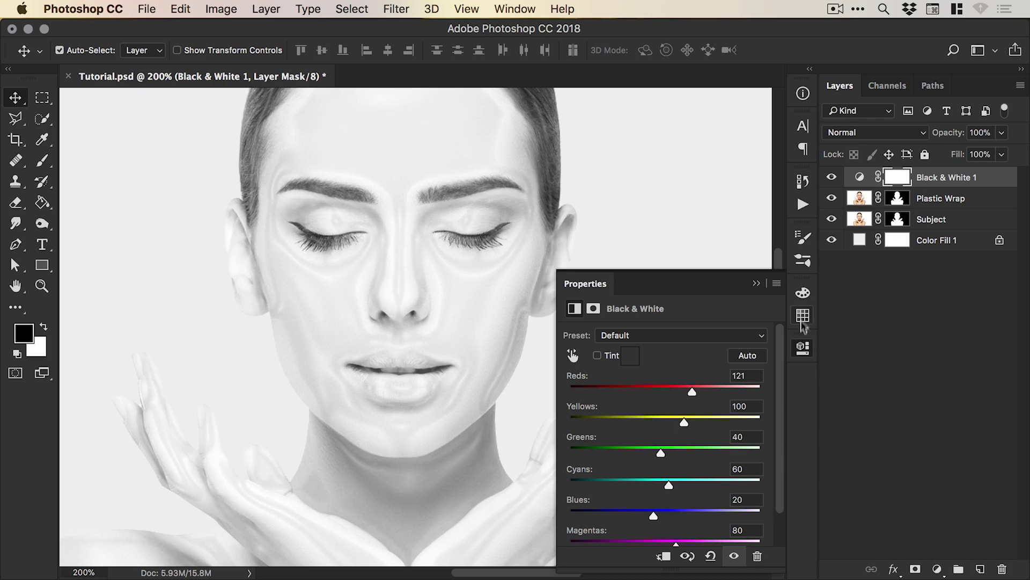
pyautogui.click(803, 348)
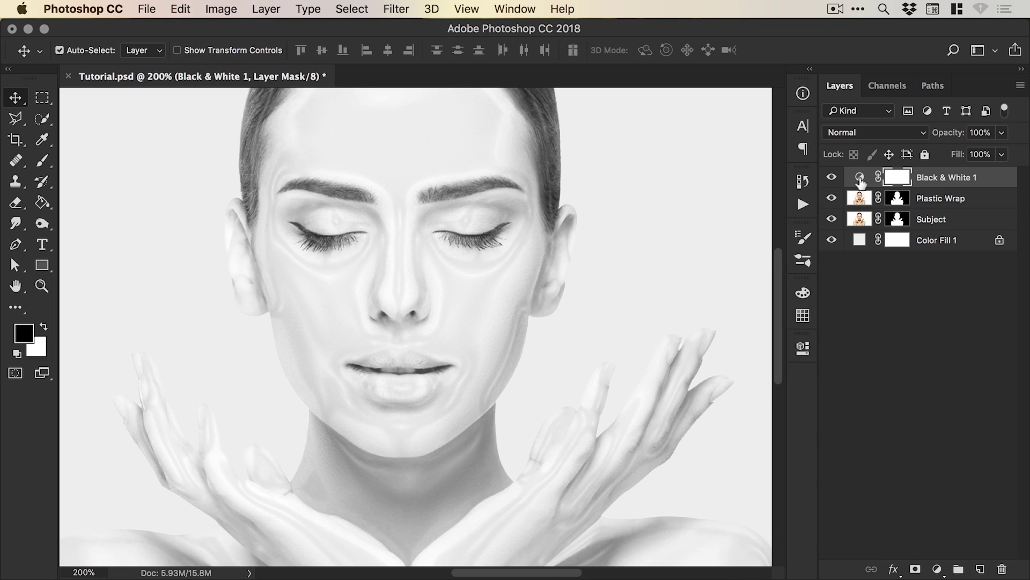
pyautogui.doubleClick(860, 178)
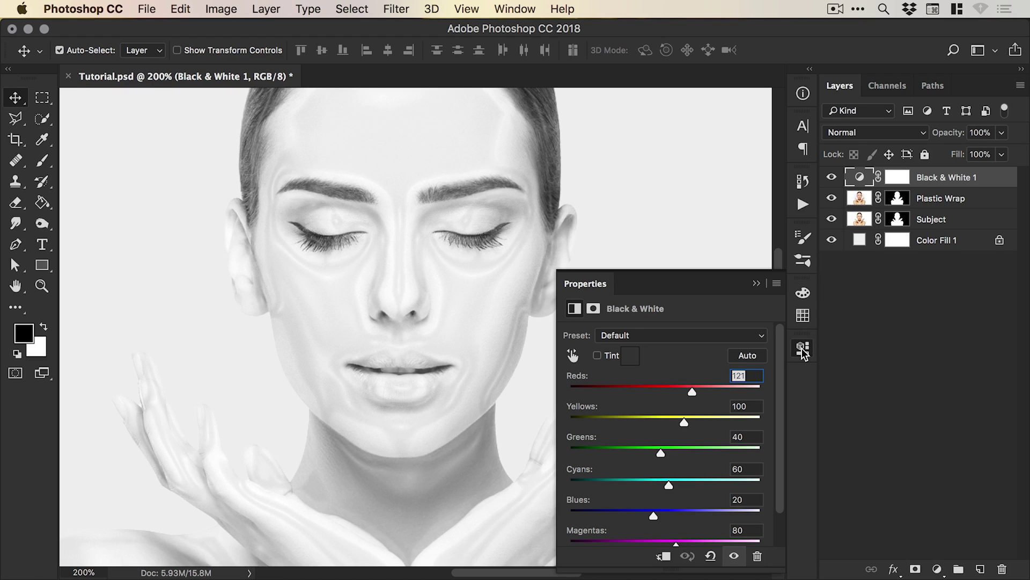
pyautogui.click(803, 348)
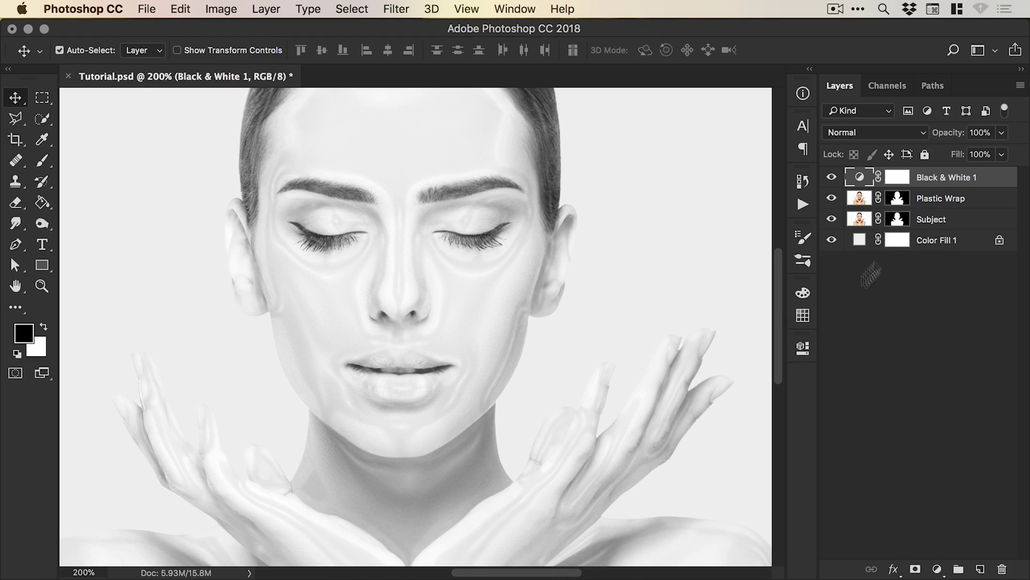
# - Duplicate Subject as 'Facial Features' and move it to the top of the layer stack
pyautogui.rightClick(936, 222)
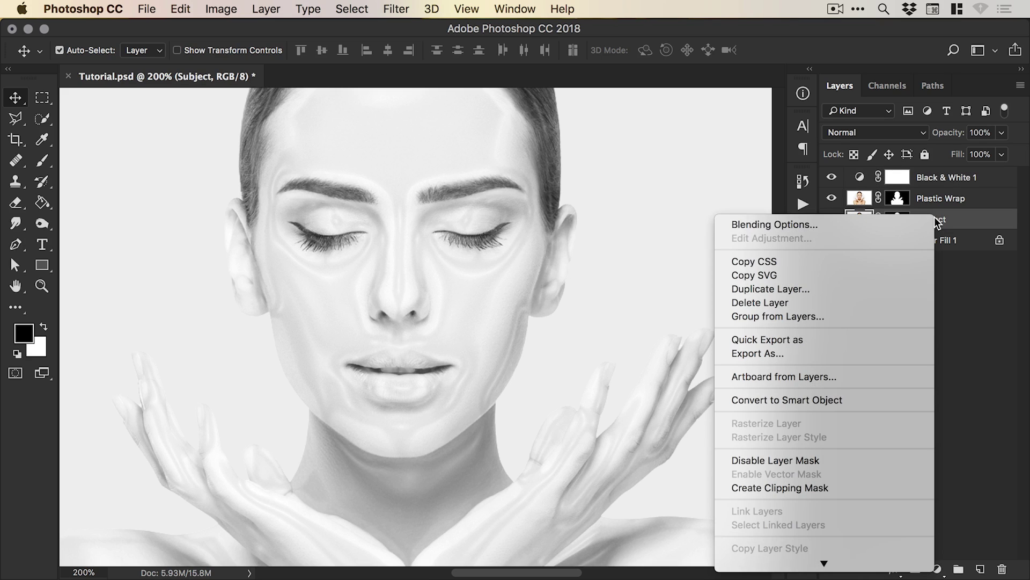
pyautogui.click(812, 290)
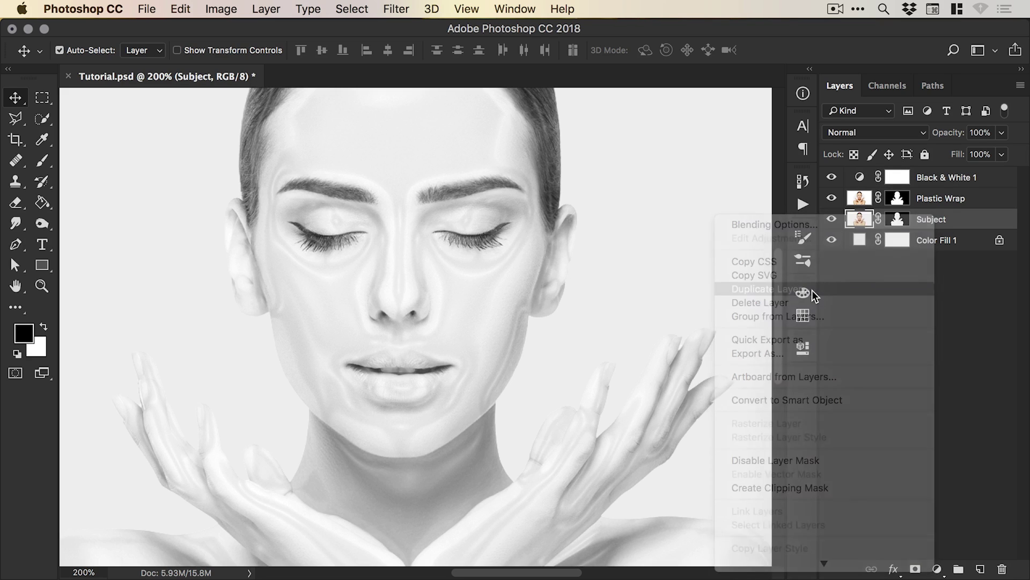
pyautogui.write('P')
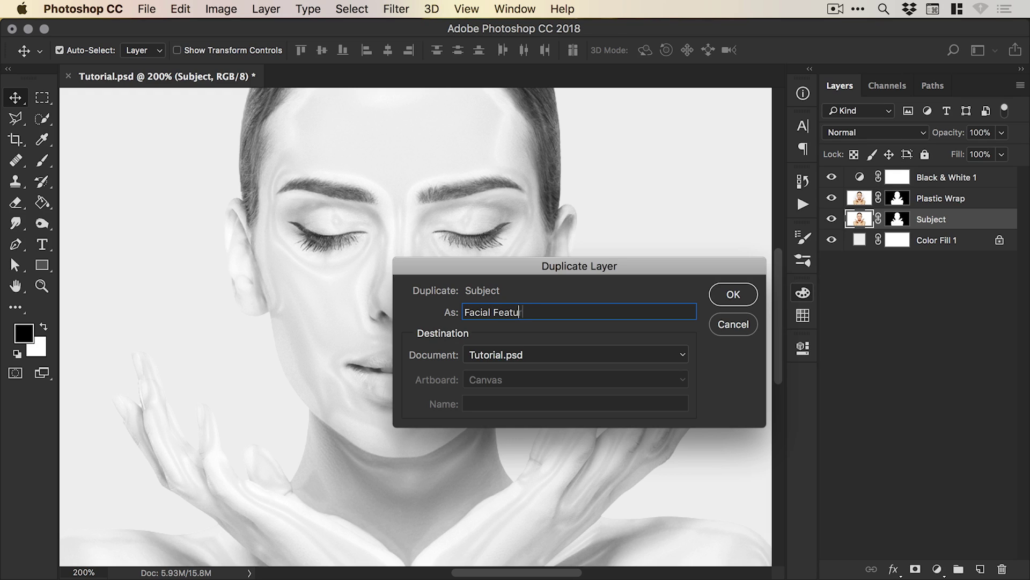
pyautogui.write('acial Features')
pyautogui.press('Return')
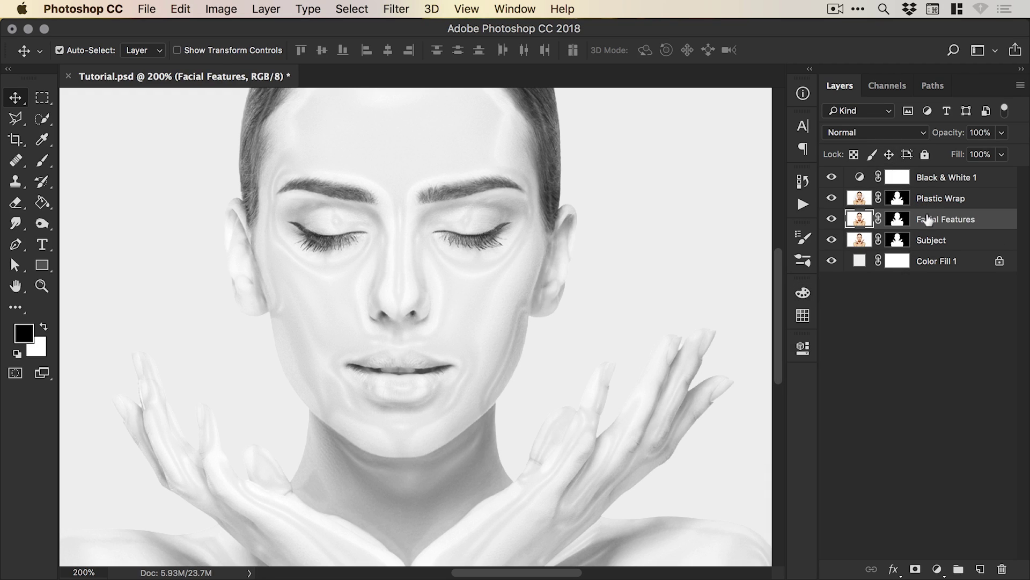
pyautogui.moveTo(930, 223); pyautogui.dragTo(935, 177)
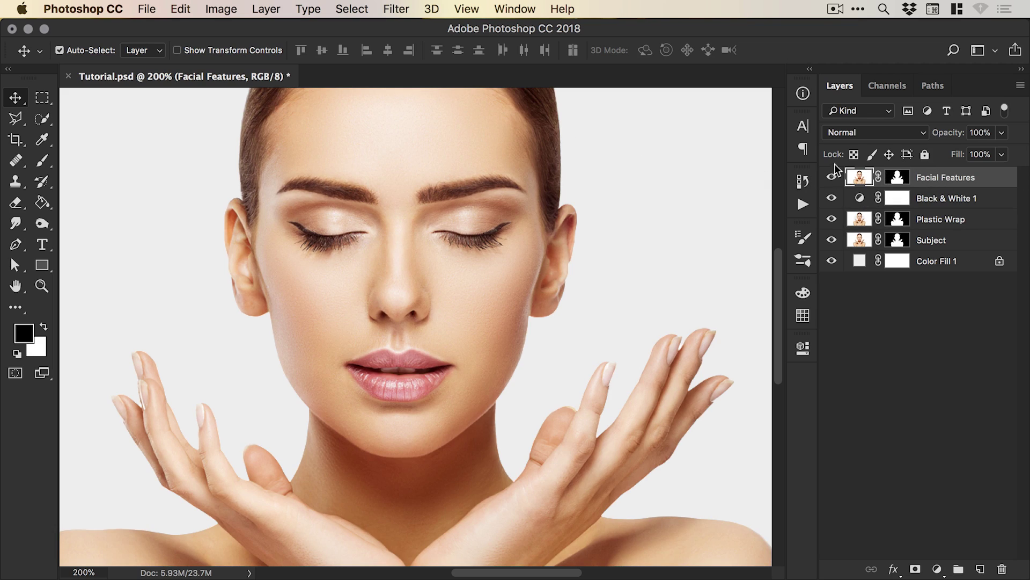
pyautogui.click(221, 9)
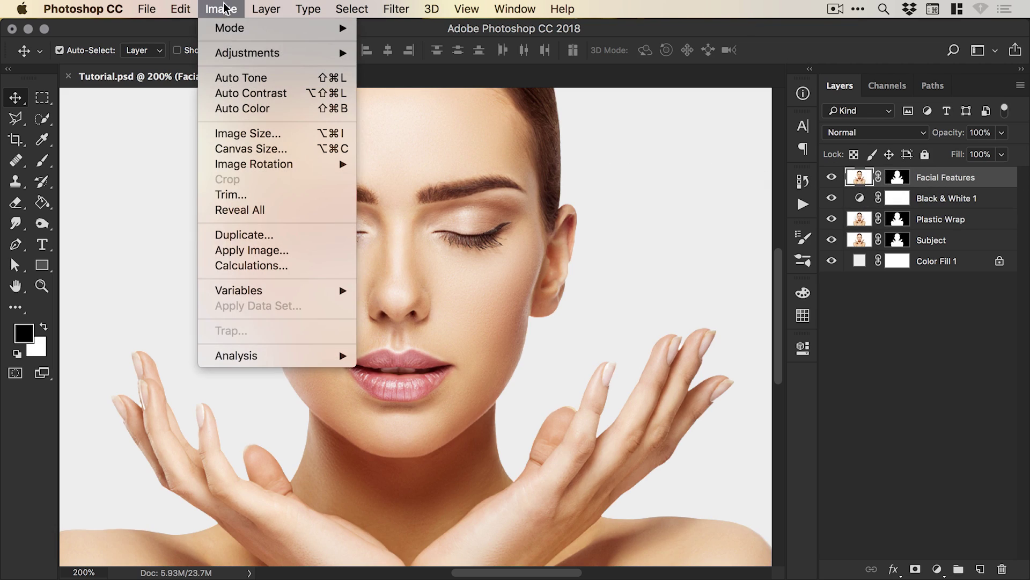
# - Desaturate Facial Features with Hue/Saturation at -100 saturation, then invert its tones
pyautogui.moveTo(221, 54)
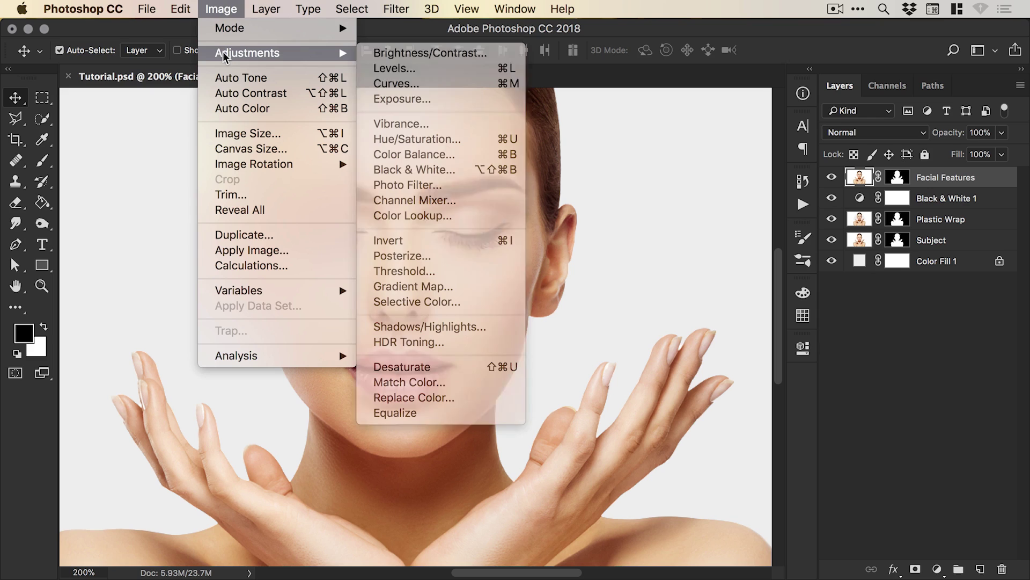
pyautogui.click(418, 138)
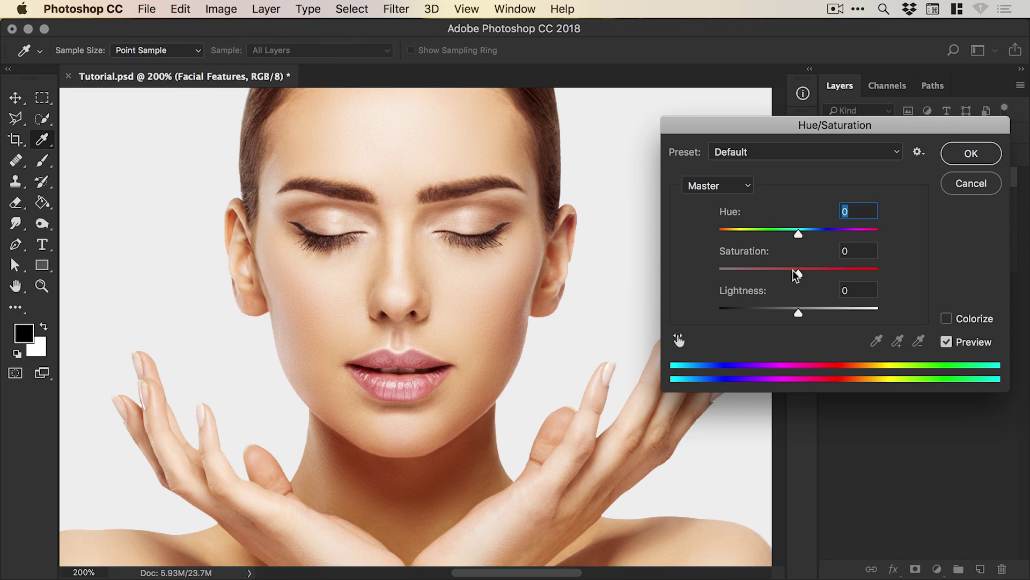
pyautogui.moveTo(798, 272); pyautogui.dragTo(676, 269)
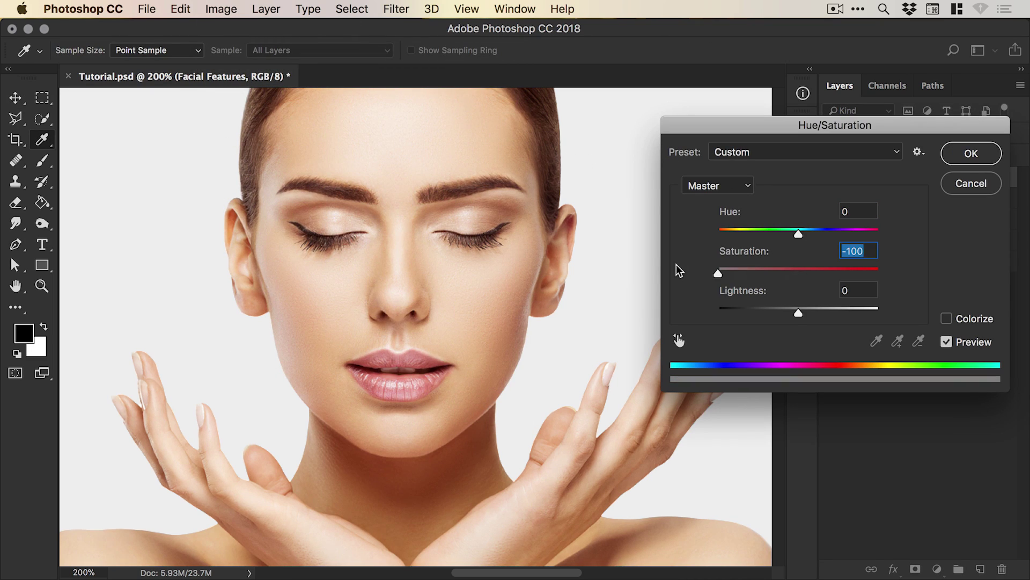
pyautogui.click(968, 155)
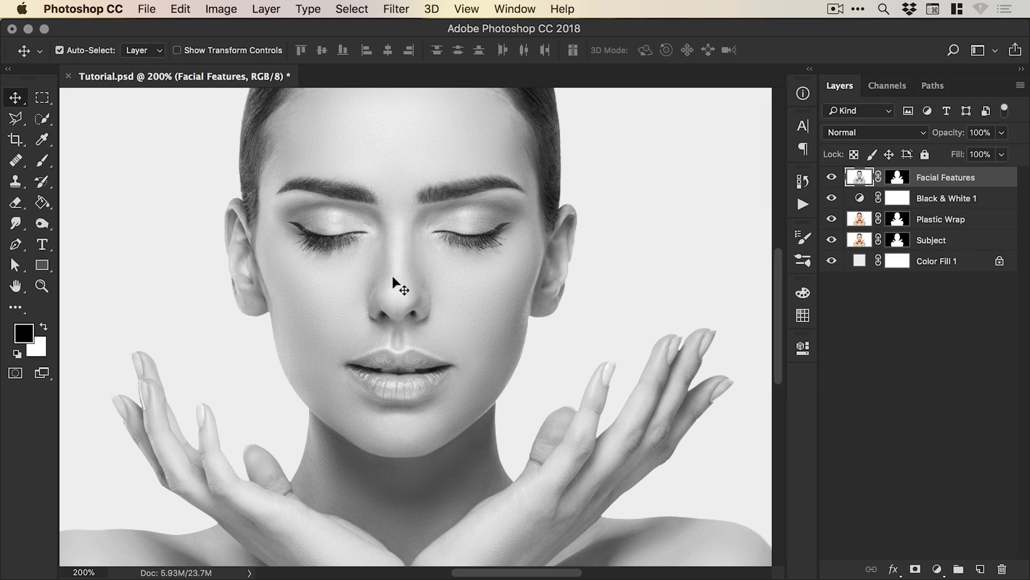
pyautogui.click(222, 9)
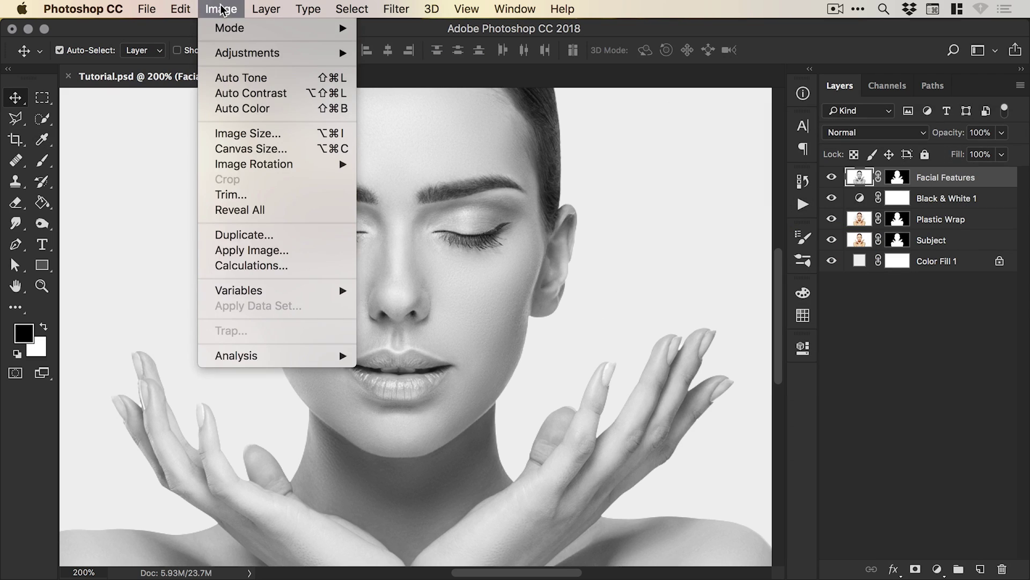
pyautogui.moveTo(220, 51)
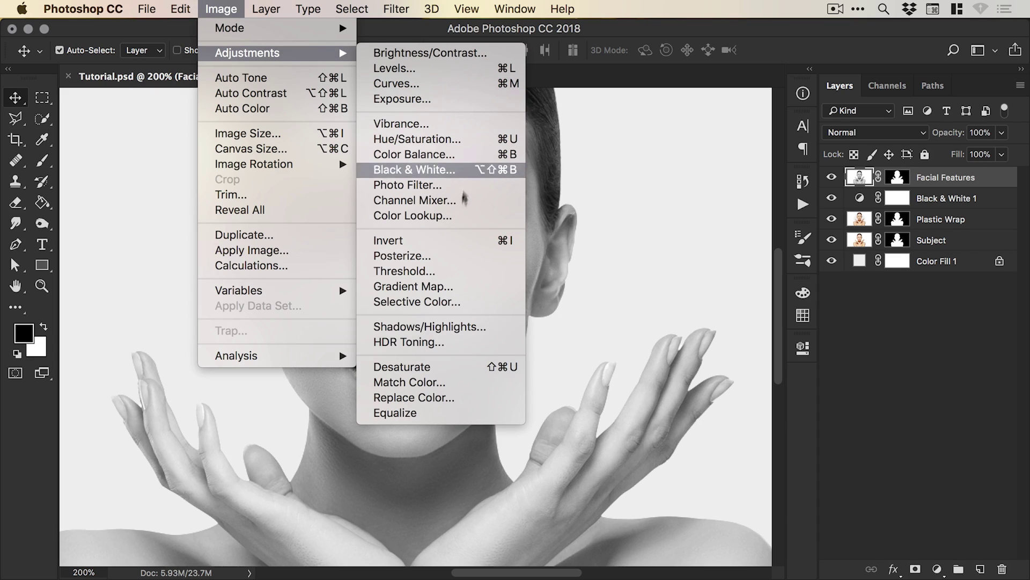
pyautogui.click(440, 241)
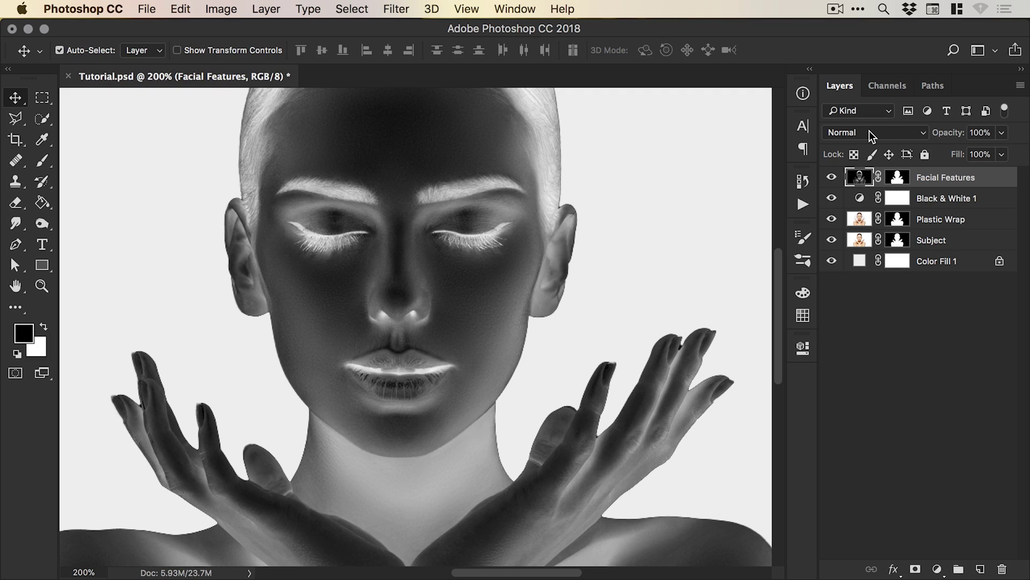
# - Set the Facial Features layer to Screen blend mode at 95% opacity
pyautogui.click(871, 131)
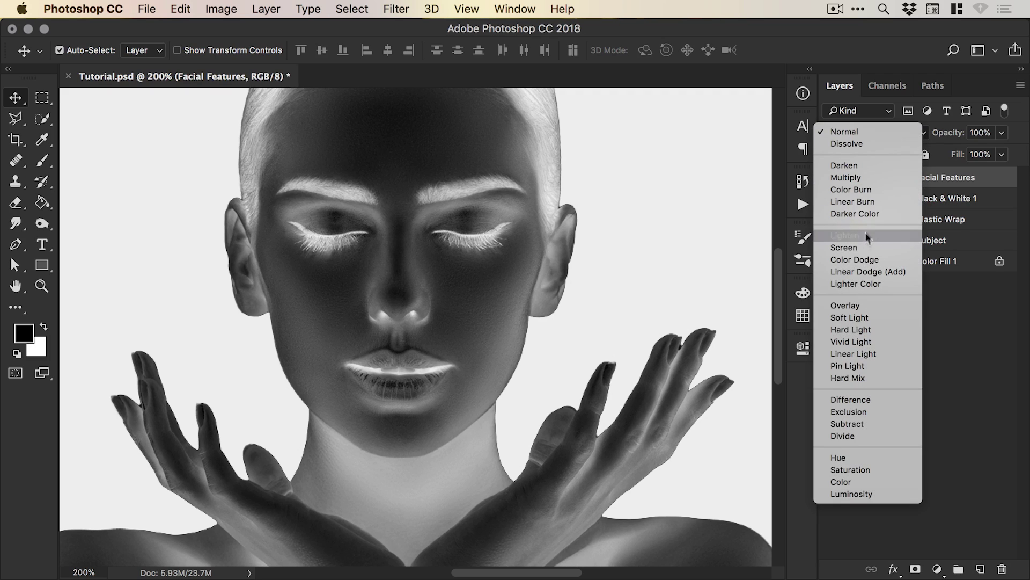
pyautogui.click(862, 247)
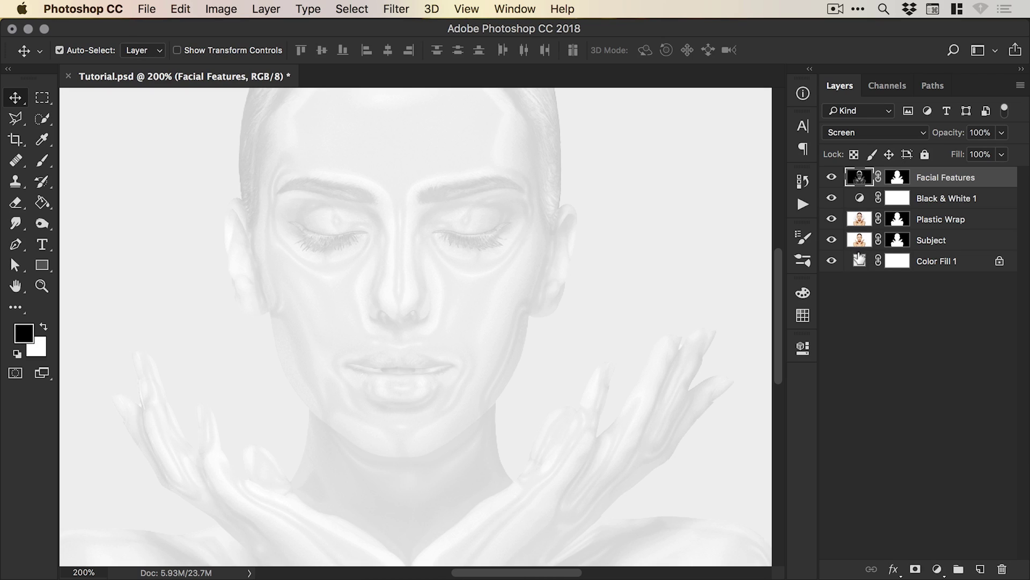
pyautogui.click(1001, 132)
pyautogui.moveTo(1003, 153); pyautogui.dragTo(968, 153)
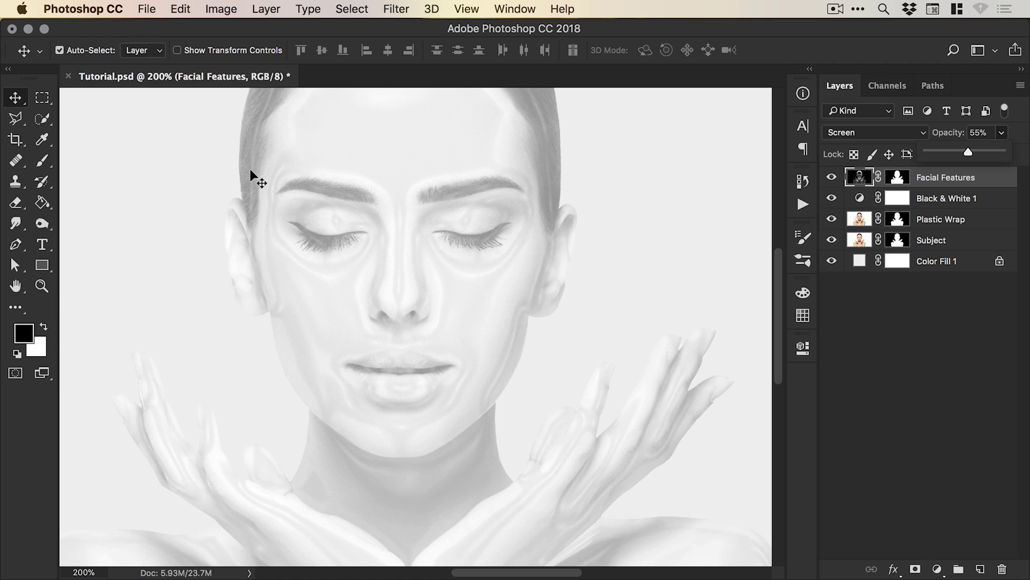
pyautogui.click(998, 153)
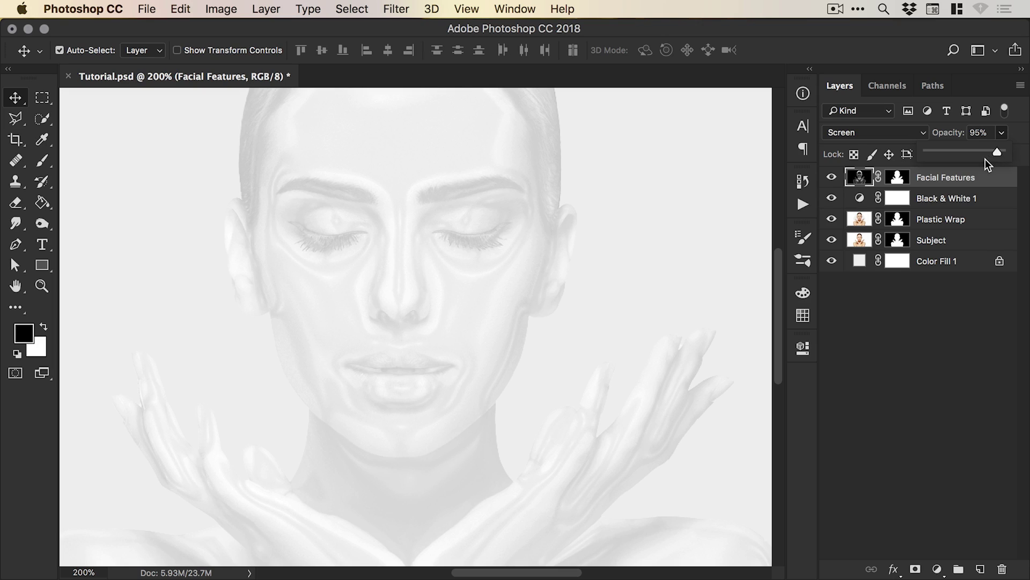
pyautogui.click(1003, 135)
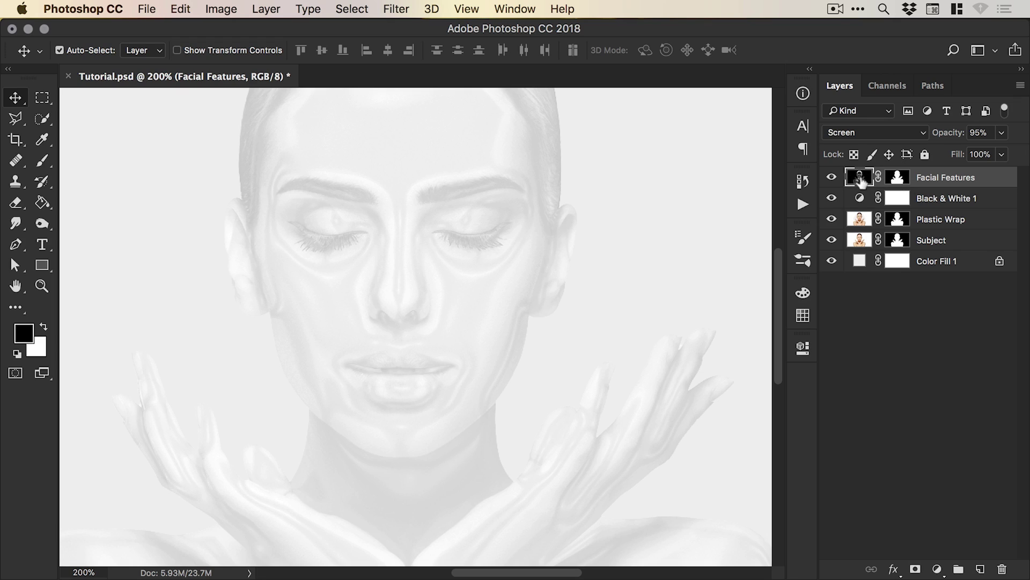
# - Target the Facial Features layer mask and set up a brush at size 125
pyautogui.click(898, 180)
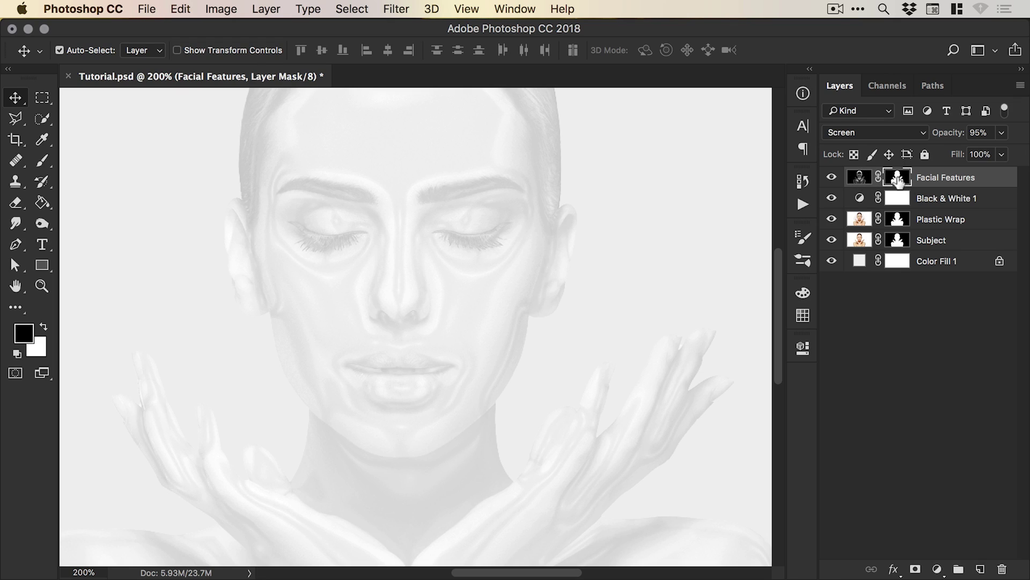
pyautogui.click(43, 161)
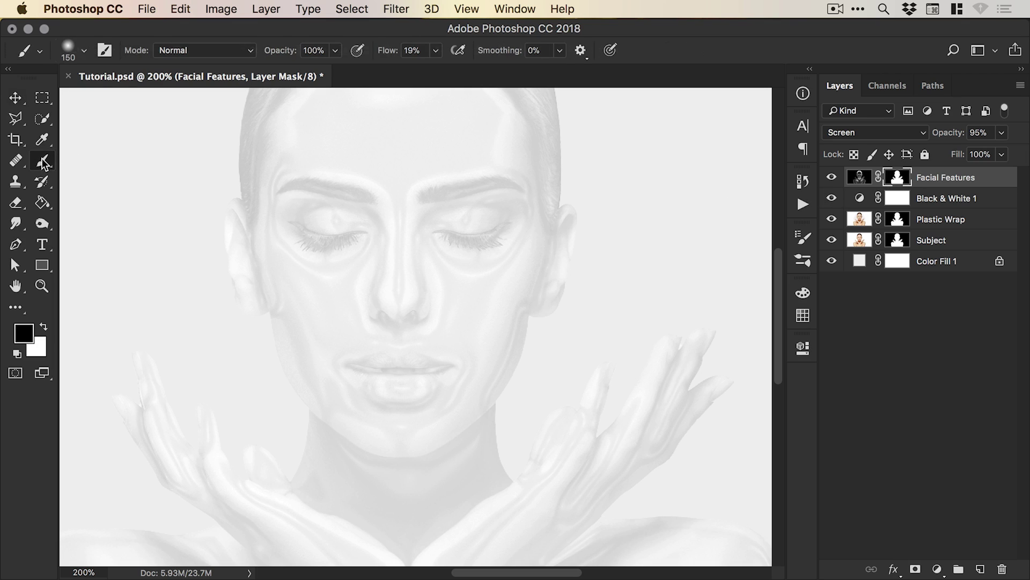
pyautogui.click(86, 54)
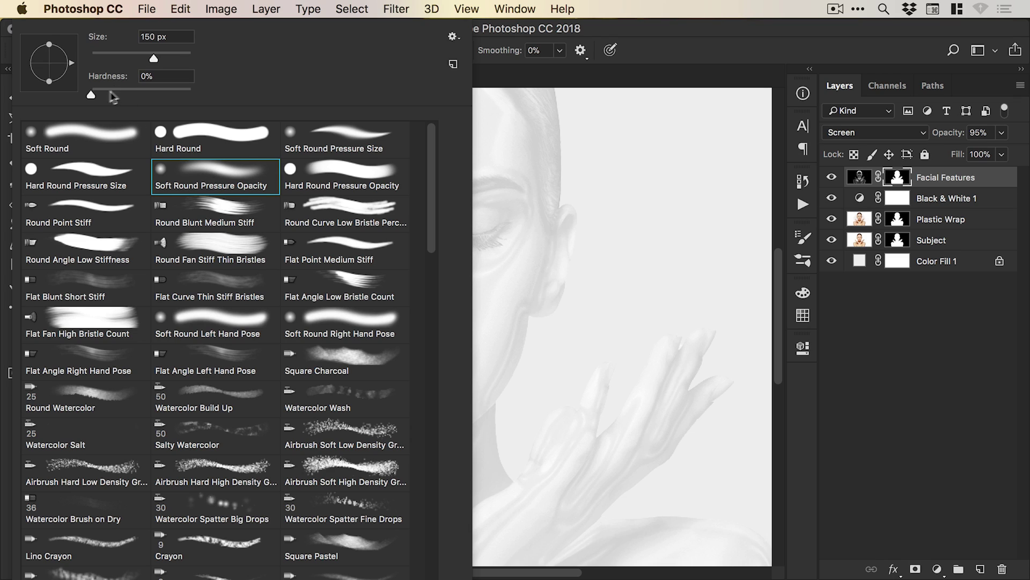
pyautogui.click(667, 218)
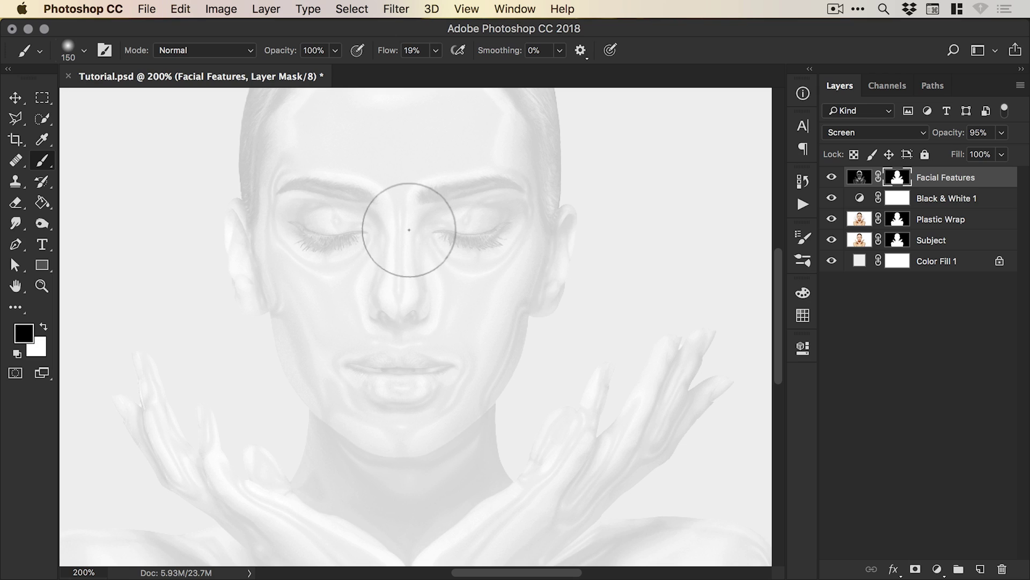
pyautogui.press('[')
pyautogui.press('[')
pyautogui.press('[')
pyautogui.press('[')
pyautogui.press('[')
pyautogui.press('[')
pyautogui.press('[')
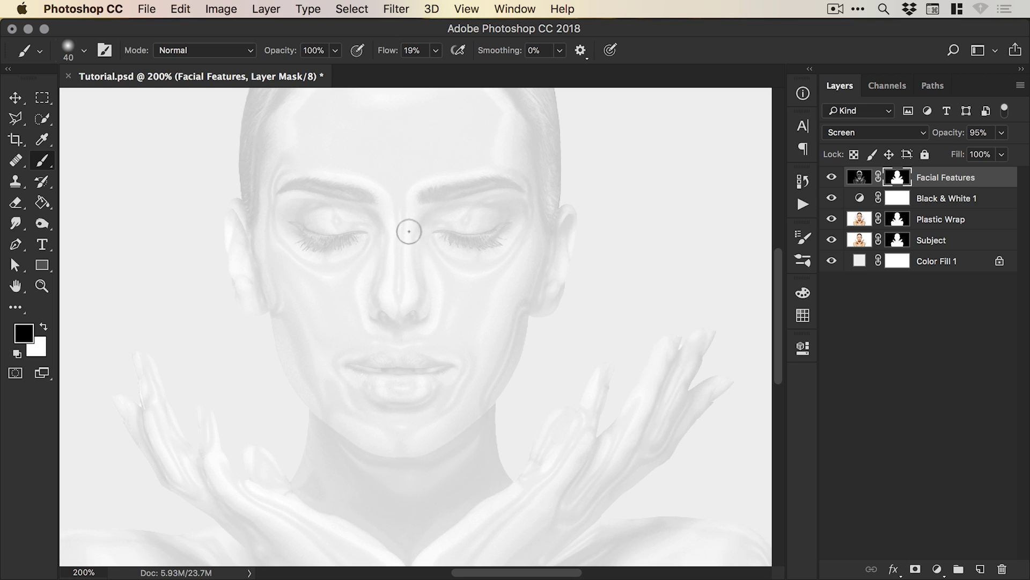
pyautogui.press(']')
pyautogui.press(']')
pyautogui.press(']')
pyautogui.press(']')
pyautogui.press(']')
pyautogui.press(']')
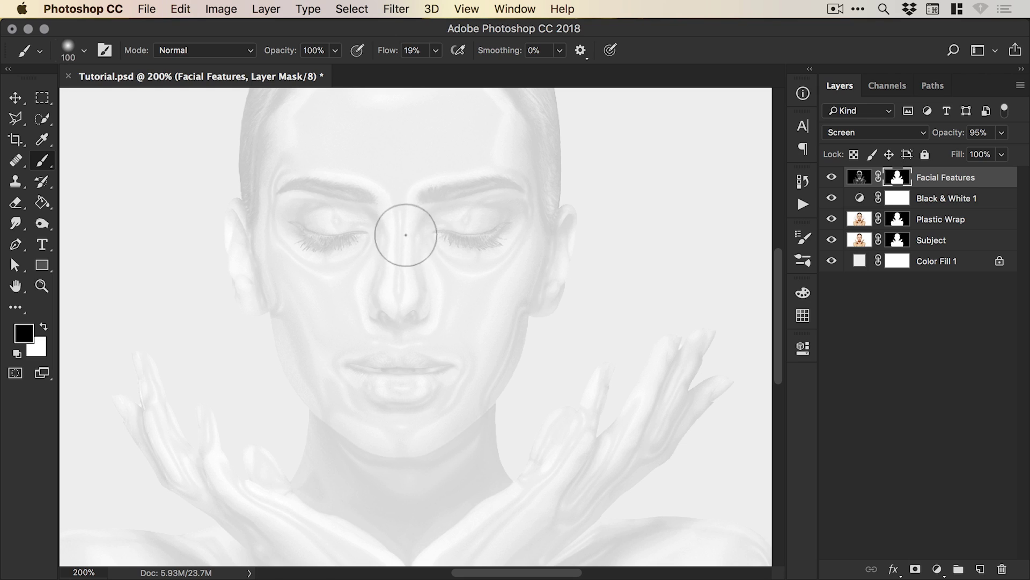
# - Undo a test stroke over the left eye and set brush flow to about 19%
pyautogui.click(438, 51)
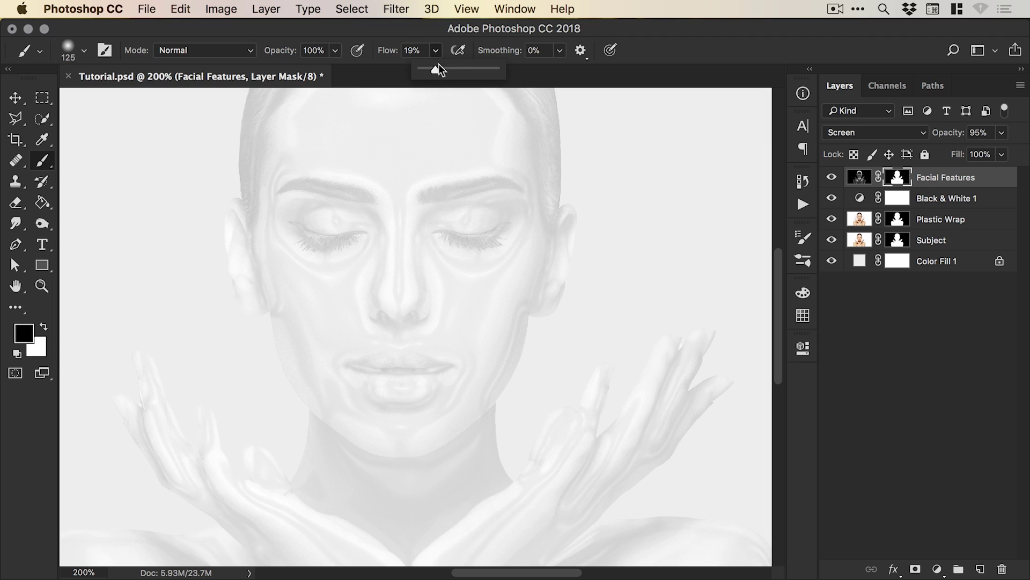
pyautogui.moveTo(435, 68); pyautogui.dragTo(501, 69)
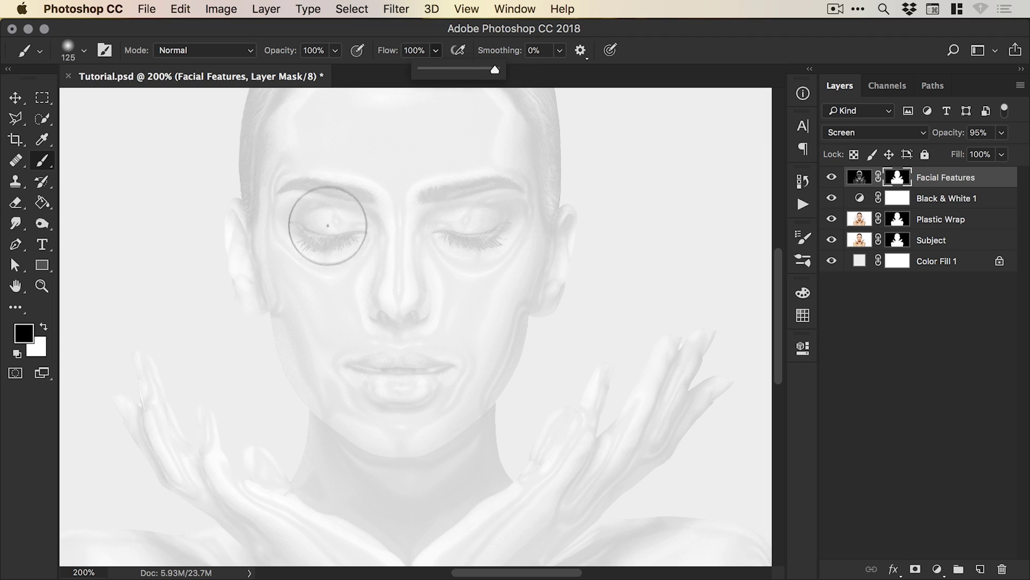
pyautogui.moveTo(331, 196); pyautogui.dragTo(322, 214)
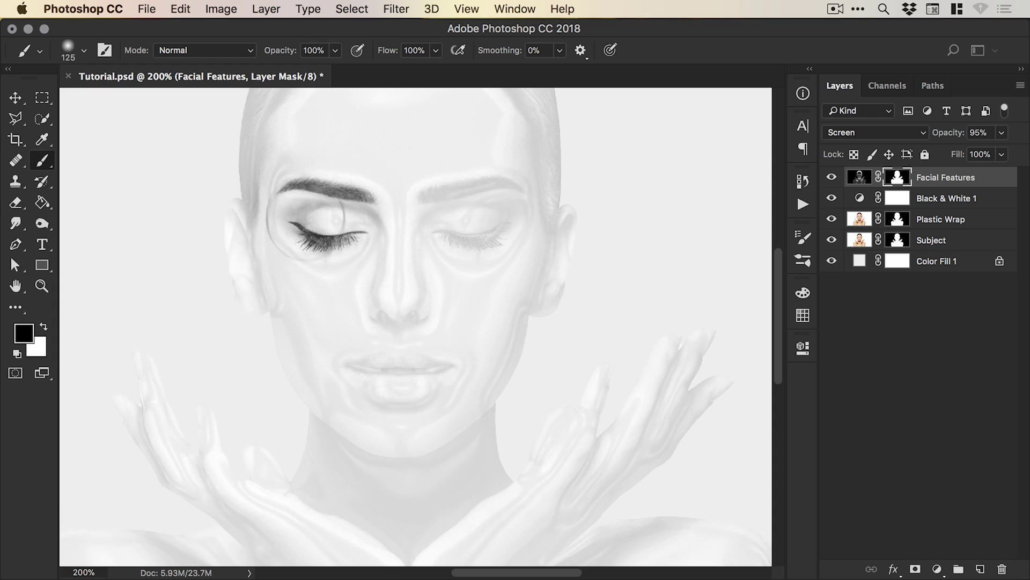
pyautogui.press('super+z')
pyautogui.click(436, 51)
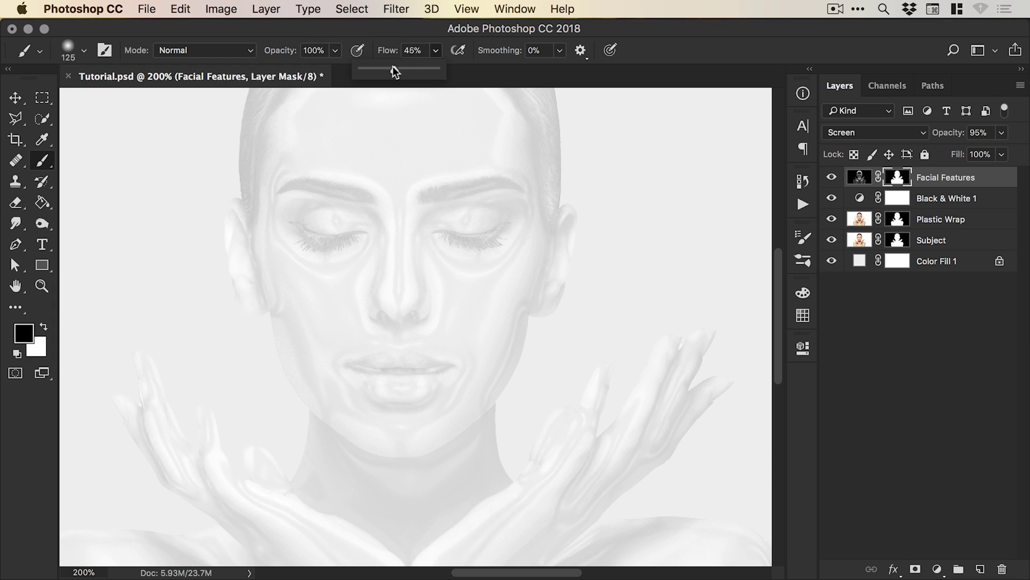
pyautogui.moveTo(393, 66); pyautogui.dragTo(376, 67)
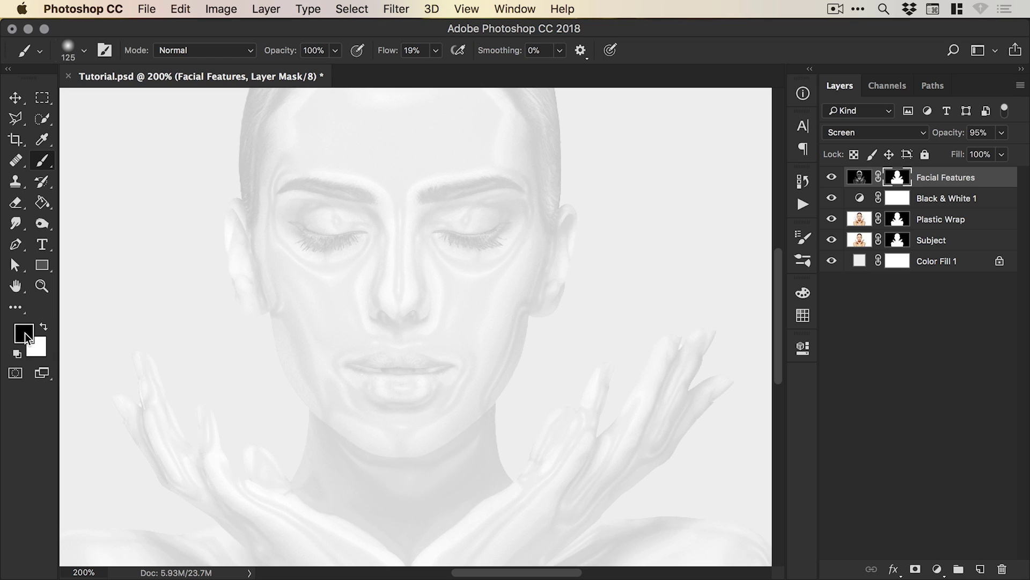
# - Set black as the foreground colour and the brush flow to 20%
pyautogui.click(25, 337)
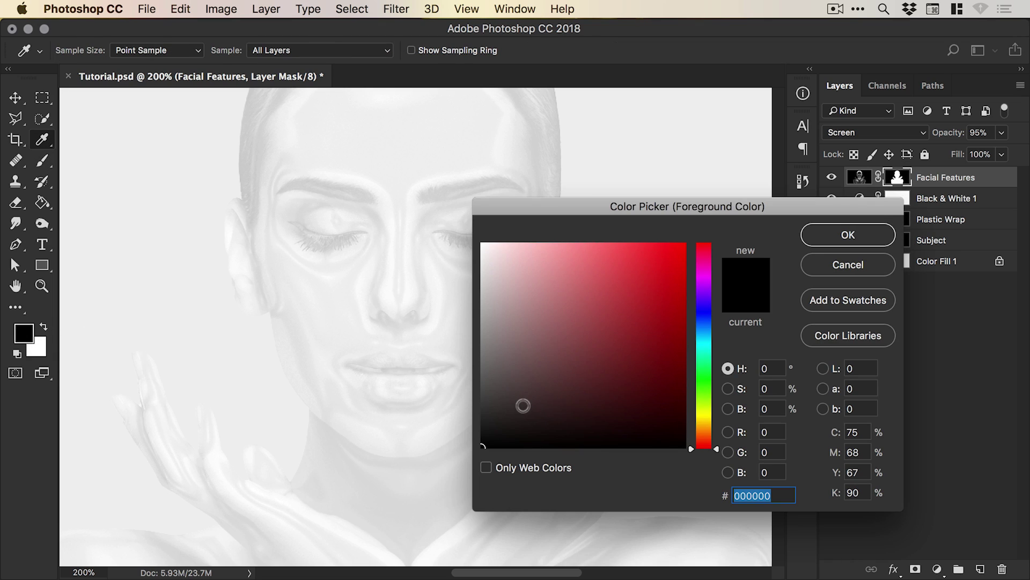
pyautogui.moveTo(520, 408); pyautogui.dragTo(468, 460)
pyautogui.click(848, 235)
pyautogui.press('b')
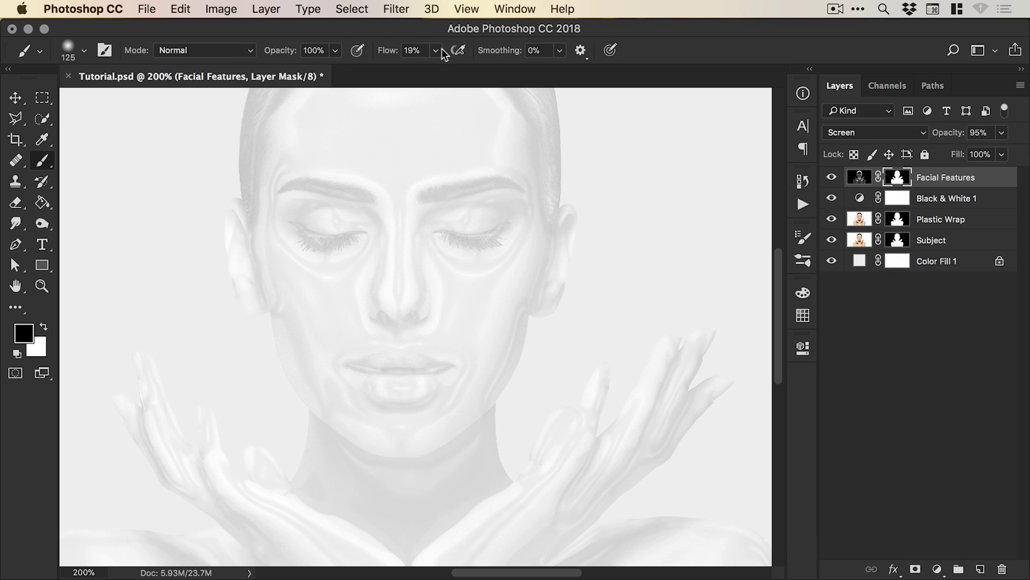
pyautogui.click(409, 52)
pyautogui.write('20')
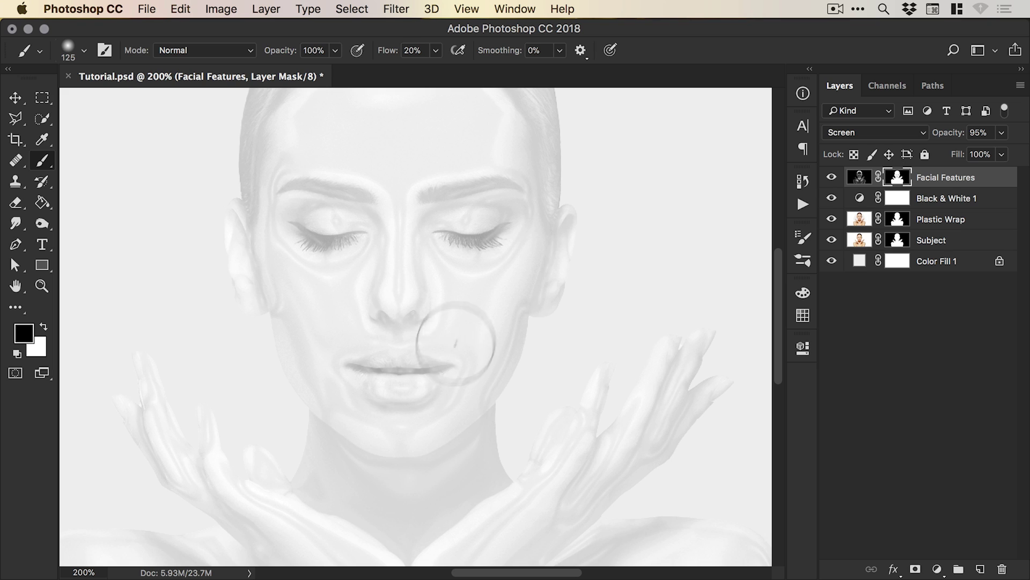
# - Paint black on the mask over the hair and eyebrows
pyautogui.scroll(4, 453, 333)
pyautogui.moveTo(248, 290)
pyautogui.mouseDown()
pyautogui.moveTo(269, 211)
pyautogui.moveTo(499, 161)
pyautogui.moveTo(472, 293)
pyautogui.mouseUp()
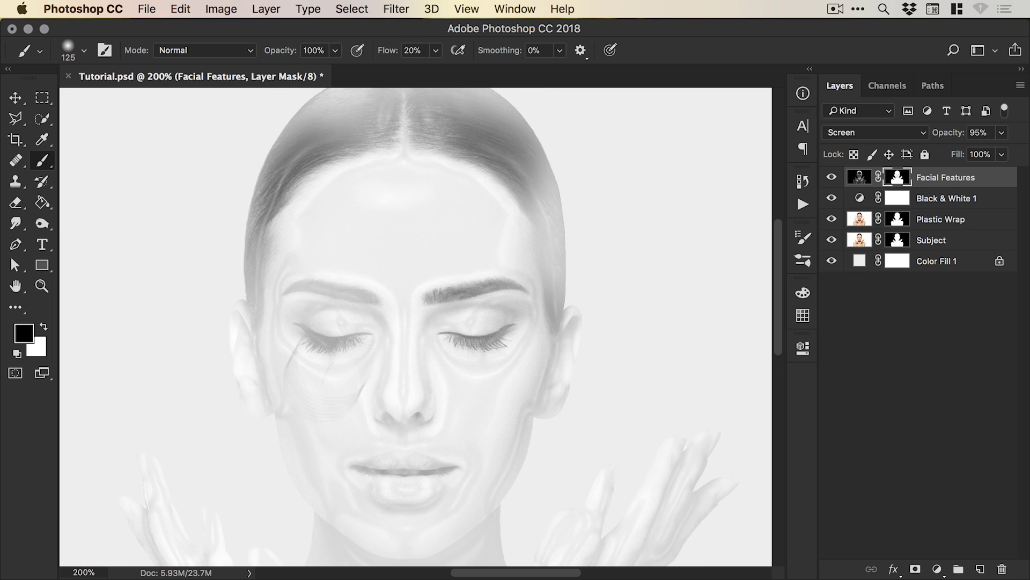
pyautogui.moveTo(253, 365); pyautogui.dragTo(252, 258)
pyautogui.scroll(-3, 541, 242)
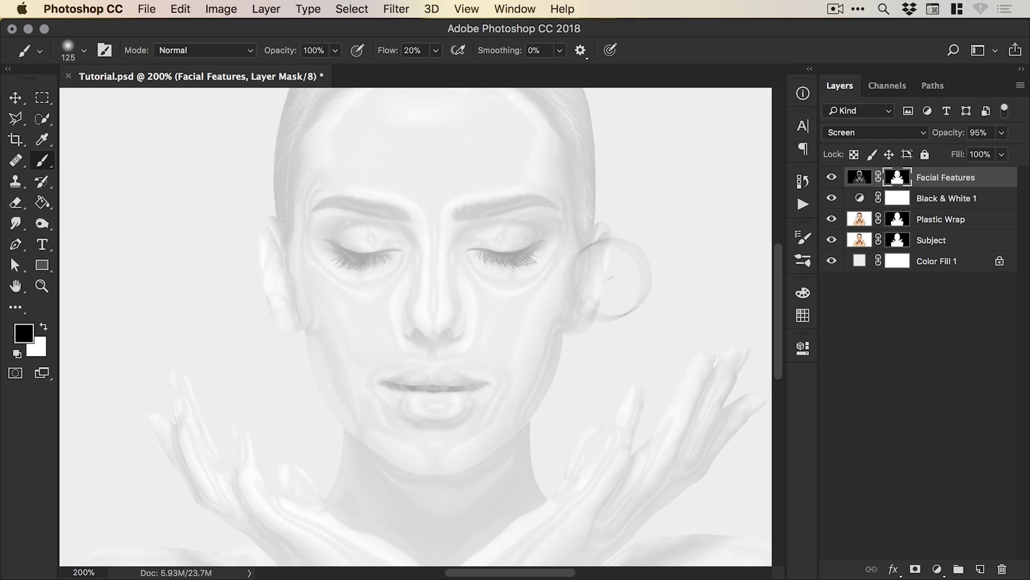
pyautogui.scroll(-2, 483, 292)
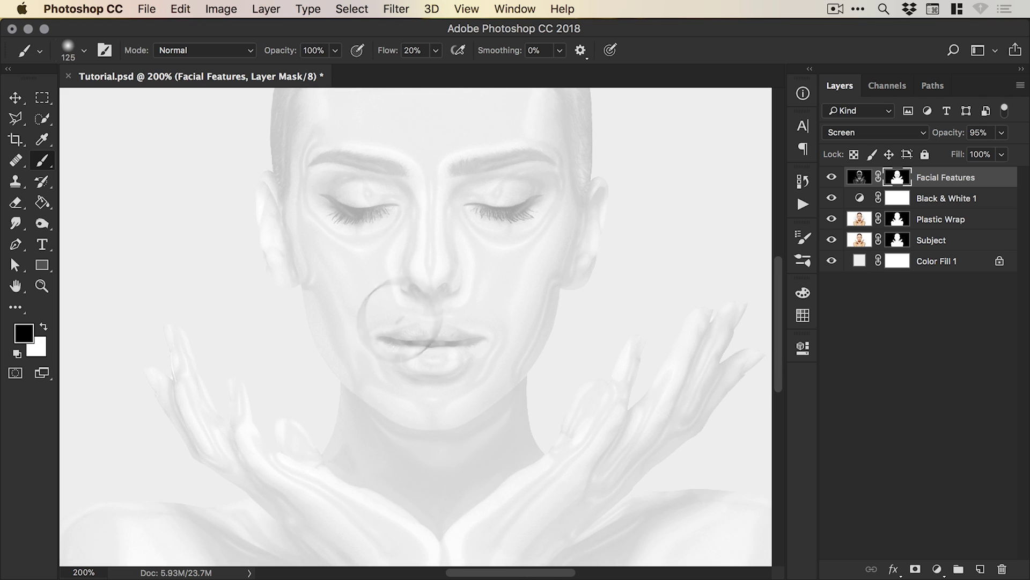
pyautogui.scroll(-1, 330, 305)
pyautogui.scroll(-3, 330, 306)
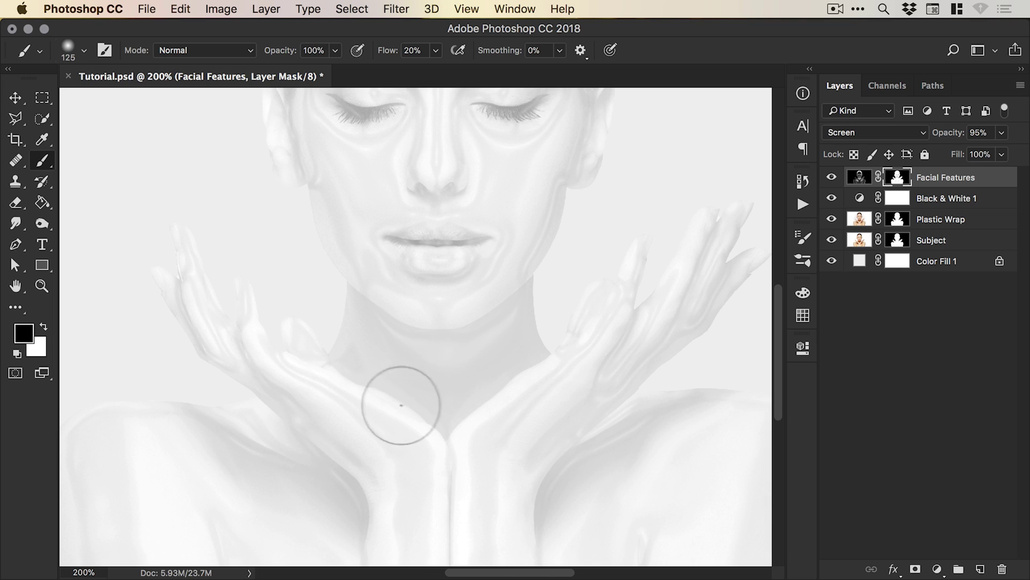
# - Paint the neck area between the hands and jaw shading, undoing the last neck stroke
pyautogui.moveTo(405, 344)
pyautogui.mouseDown()
pyautogui.moveTo(436, 395)
pyautogui.moveTo(432, 429)
pyautogui.moveTo(425, 378)
pyautogui.moveTo(414, 397)
pyautogui.moveTo(447, 429)
pyautogui.mouseUp()
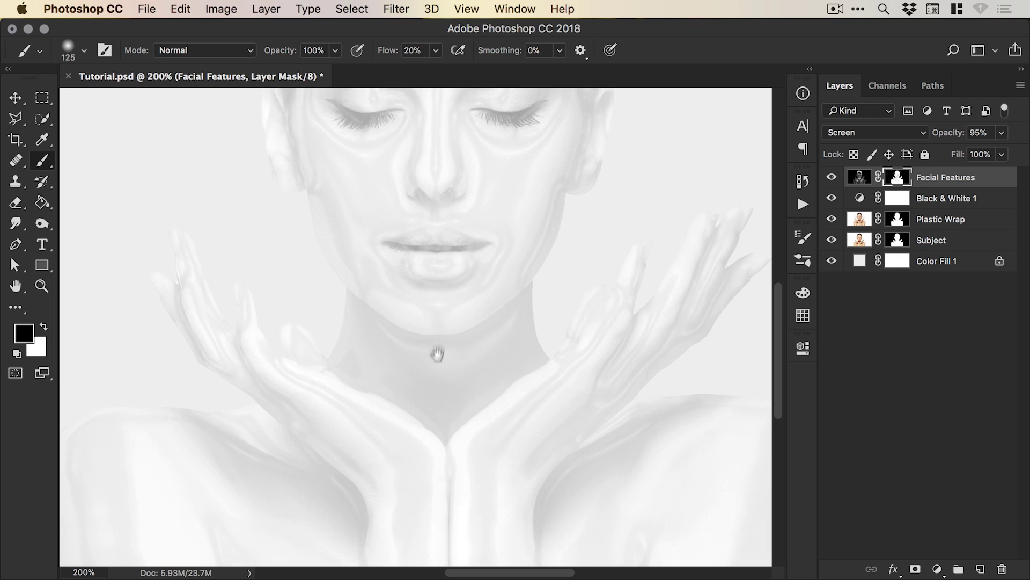
pyautogui.scroll(3, 437, 350)
pyautogui.scroll(1, 475, 361)
pyautogui.hscroll(1, 475, 361)
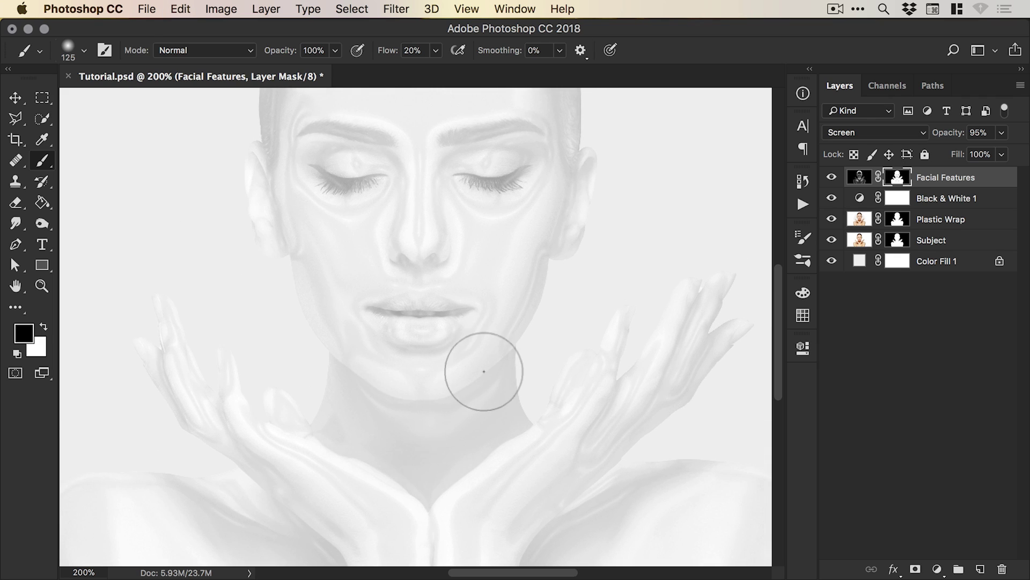
pyautogui.moveTo(484, 366)
pyautogui.mouseDown()
pyautogui.moveTo(354, 400)
pyautogui.moveTo(349, 417)
pyautogui.moveTo(430, 463)
pyautogui.moveTo(424, 380)
pyautogui.moveTo(521, 306)
pyautogui.moveTo(489, 295)
pyautogui.moveTo(515, 349)
pyautogui.mouseUp()
pyautogui.press('super+z')
pyautogui.press('v')
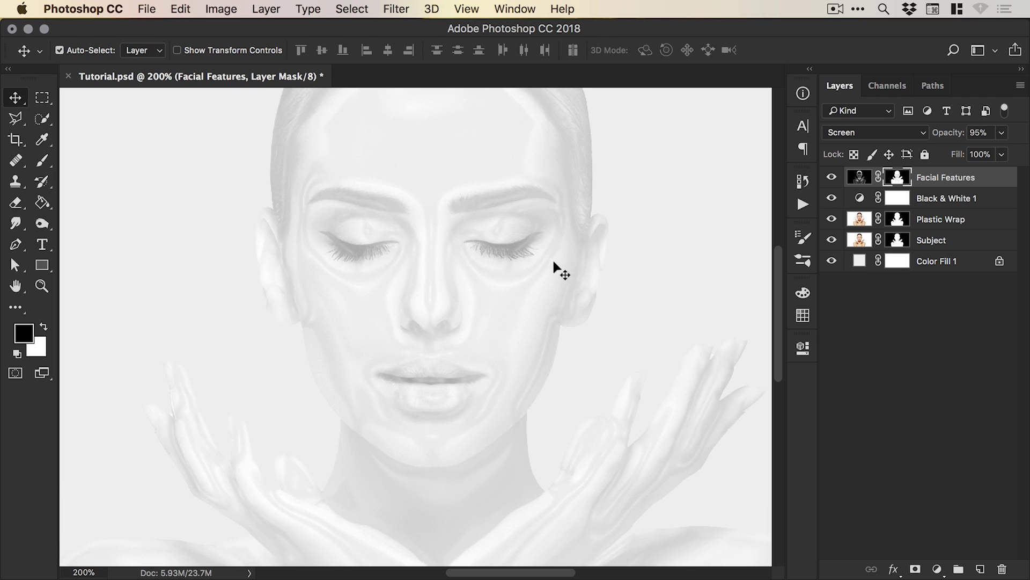
# - Paint the left eye's eyelashes darker on the Facial Features mask, leaving white as the paint colour
pyautogui.press('b')
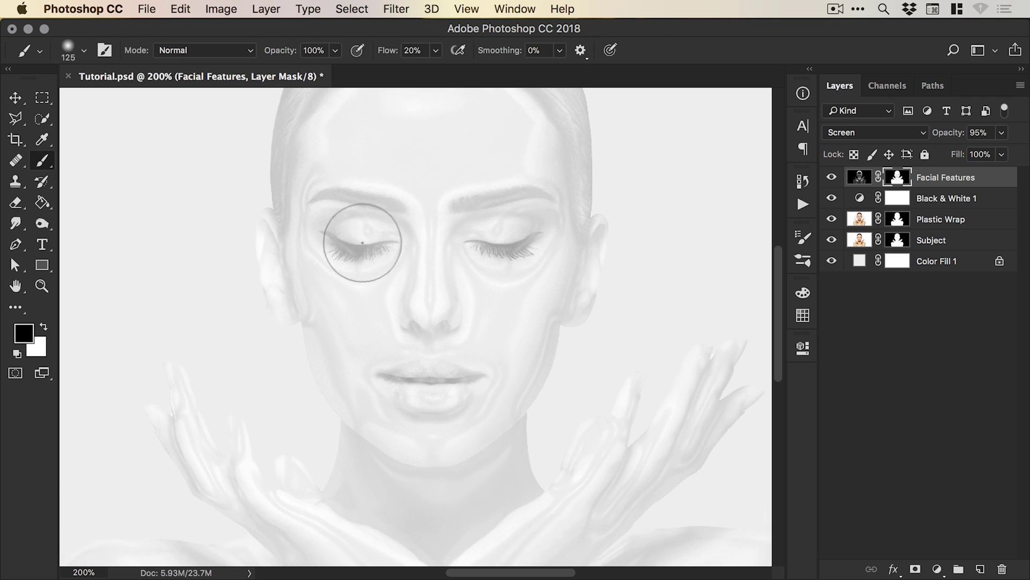
pyautogui.moveTo(362, 243); pyautogui.dragTo(388, 243)
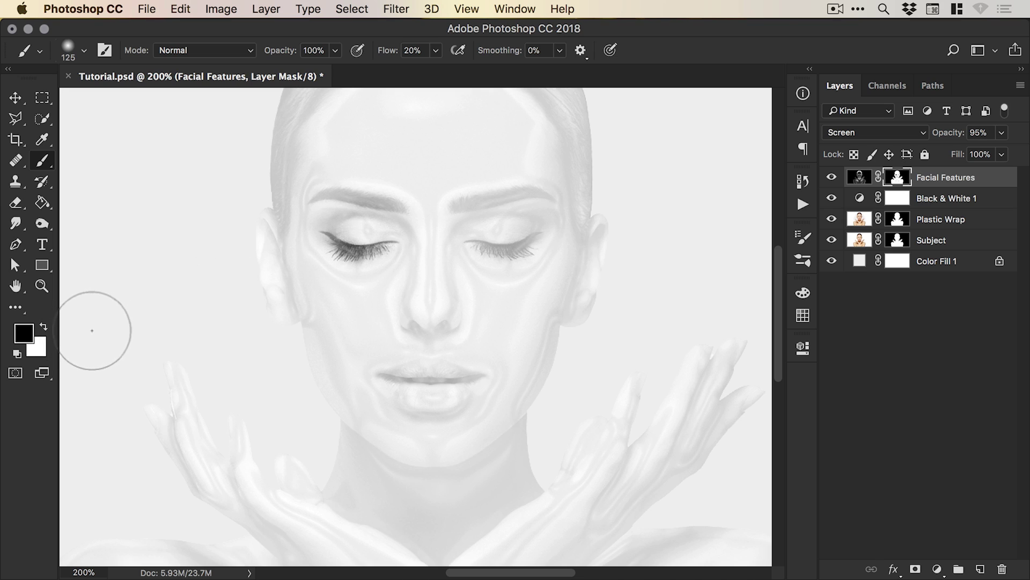
pyautogui.press('x')
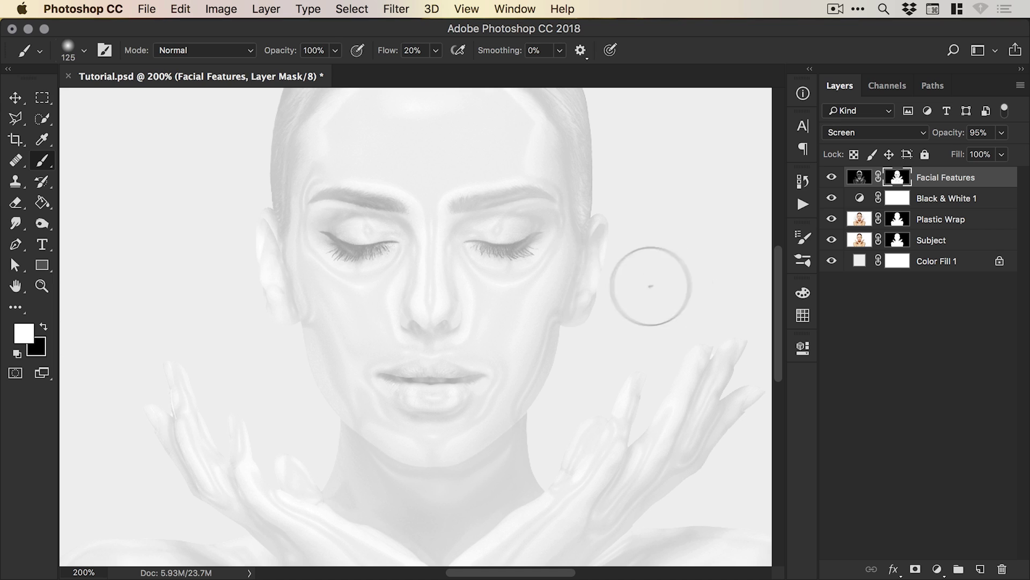
pyautogui.press('v')
pyautogui.scroll(1, 632, 292)
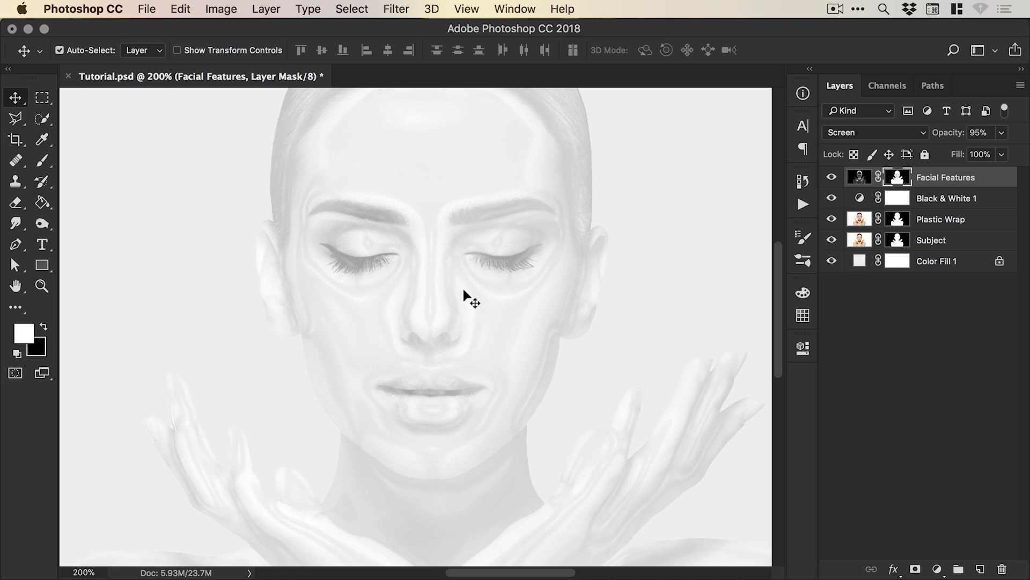
# - Split the Underlying Layer white slider in Facial Features' Blending Options to about 202/255
pyautogui.rightClick(940, 175)
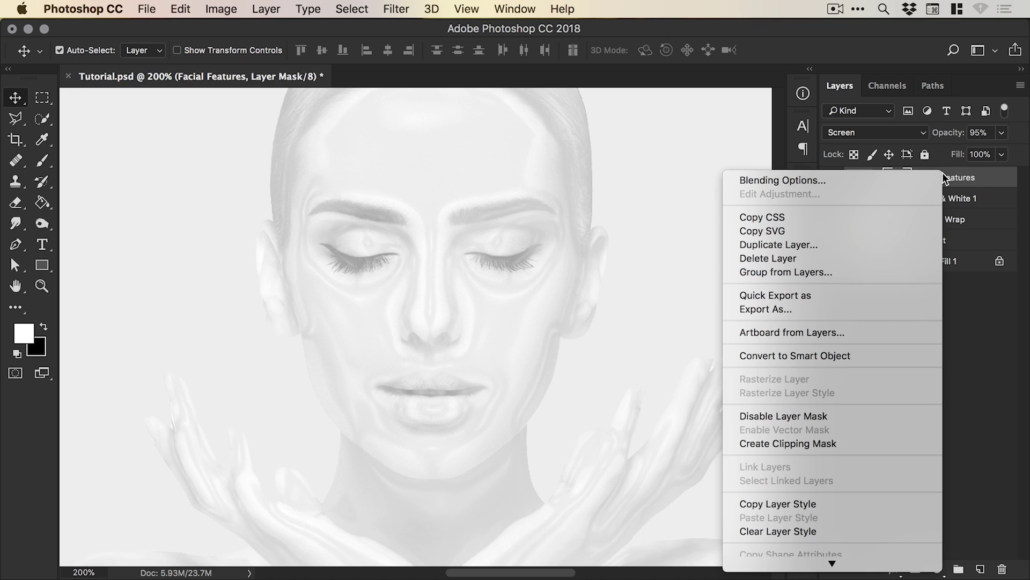
pyautogui.click(822, 181)
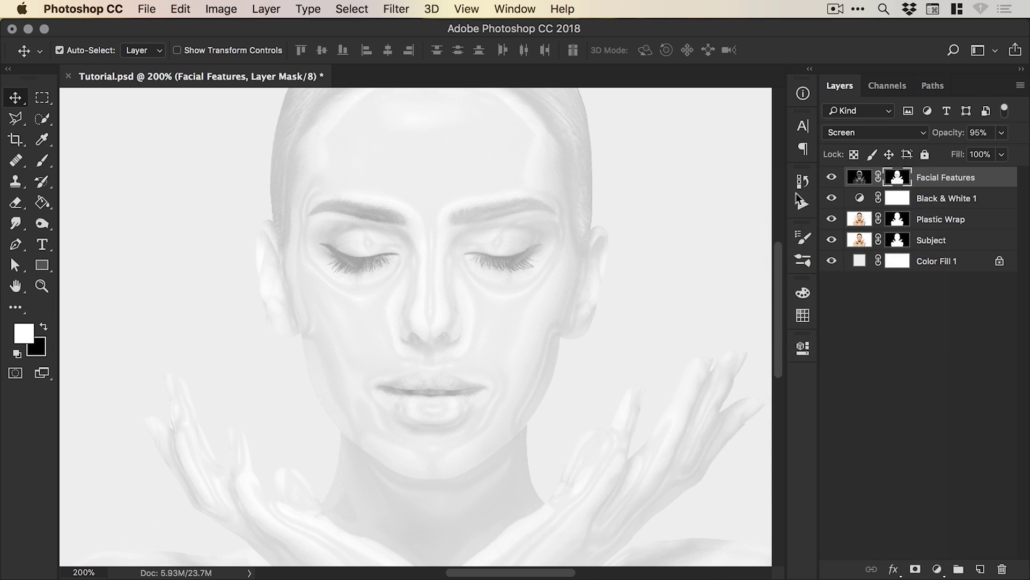
pyautogui.moveTo(632, 90); pyautogui.dragTo(827, 109)
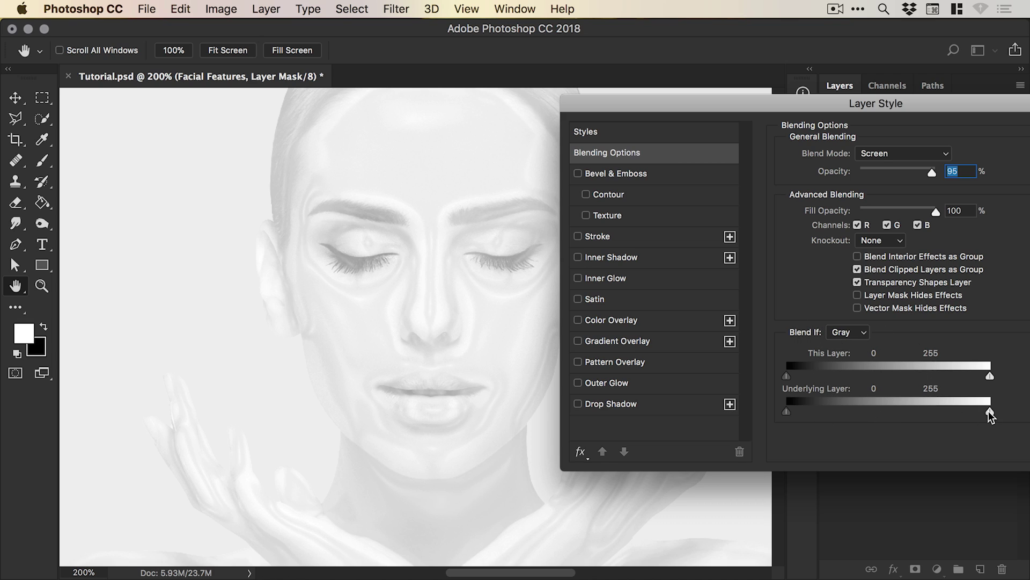
pyautogui.moveTo(990, 412)
pyautogui.mouseDown()
pyautogui.moveTo(898, 411)
pyautogui.moveTo(982, 413)
pyautogui.mouseUp()
pyautogui.moveTo(987, 411); pyautogui.dragTo(830, 415)
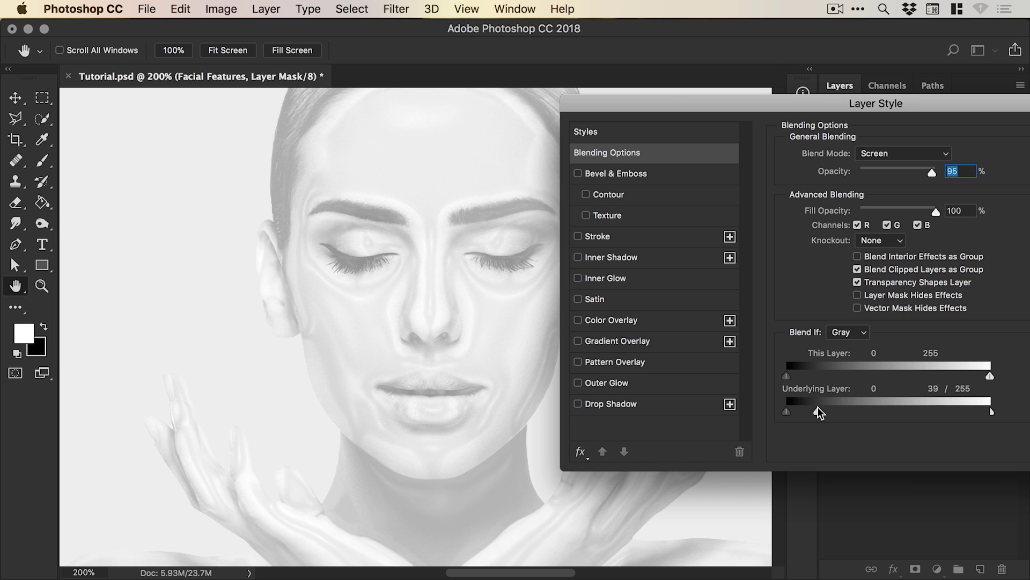
pyautogui.moveTo(819, 412); pyautogui.dragTo(935, 409)
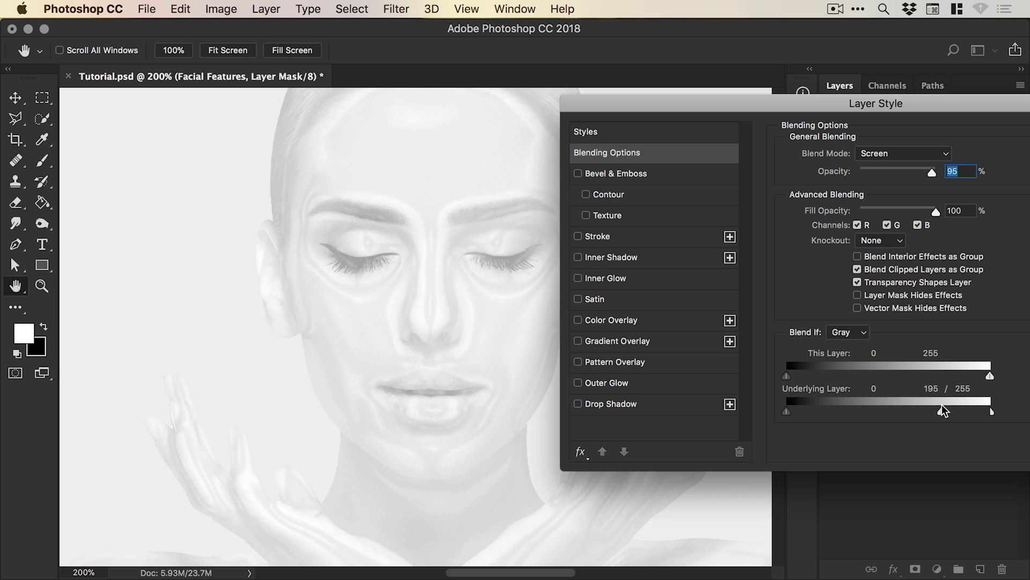
pyautogui.moveTo(949, 410); pyautogui.dragTo(950, 411)
pyautogui.moveTo(861, 106); pyautogui.dragTo(643, 99)
# - Confirm the Layer Style Blend If fade, then touch up the left eye on the mask
pyautogui.click(887, 127)
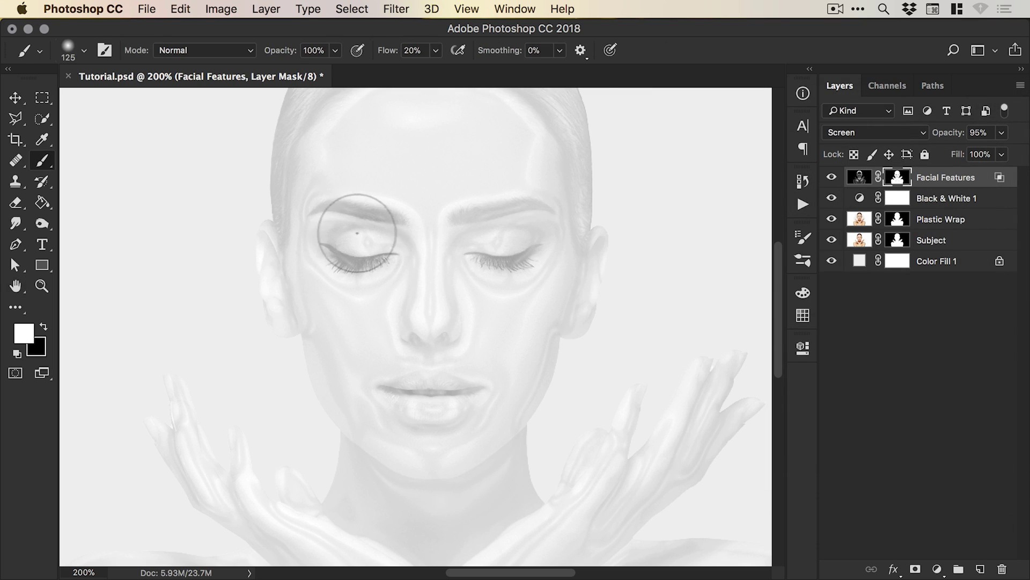
pyautogui.press('b')
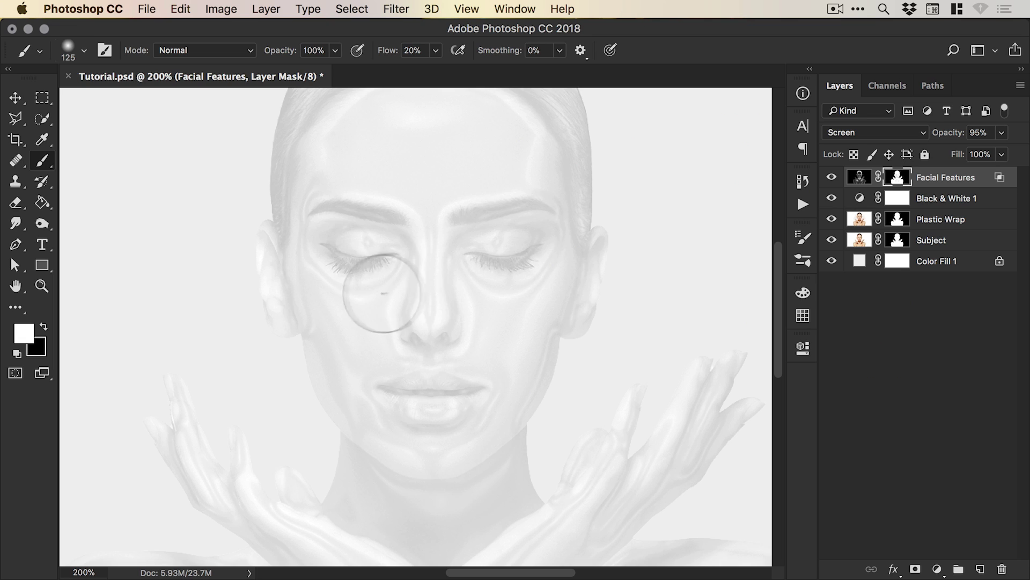
pyautogui.press('v')
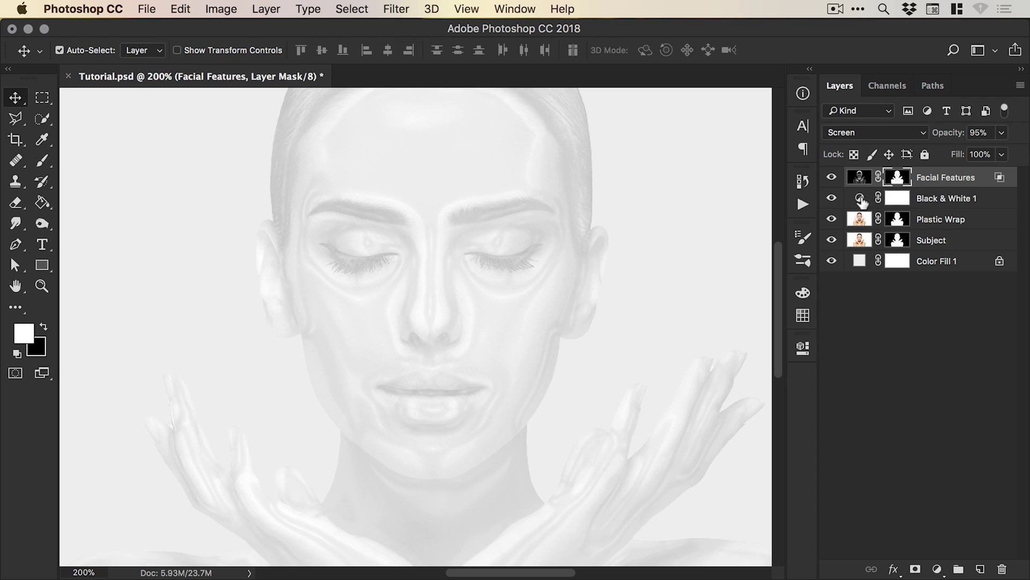
# - In the Black & White 1 adjustment, raise Reds to 130 and Yellows to 121
pyautogui.doubleClick(861, 200)
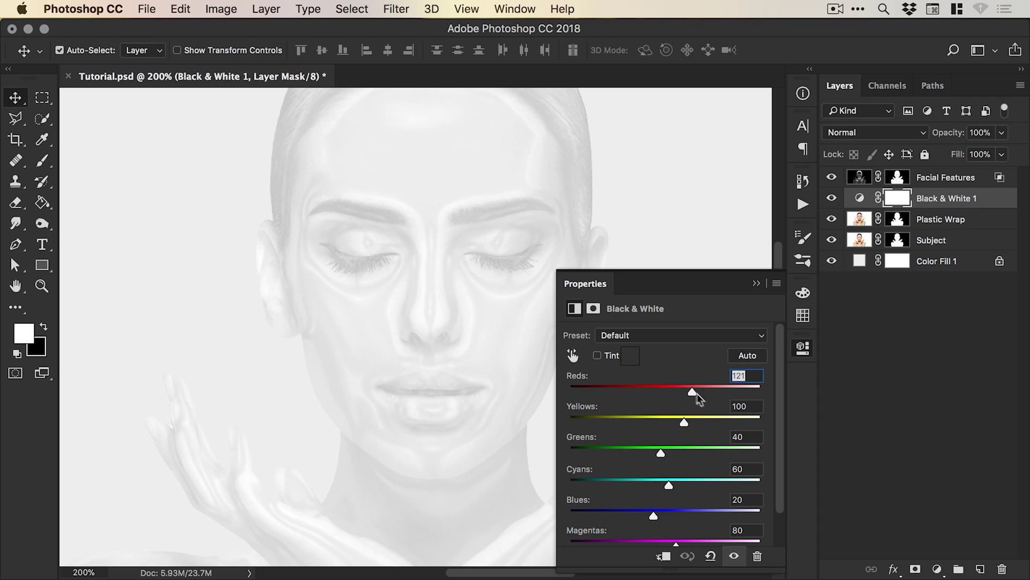
pyautogui.moveTo(693, 390)
pyautogui.mouseDown()
pyautogui.moveTo(707, 391)
pyautogui.moveTo(696, 392)
pyautogui.mouseUp()
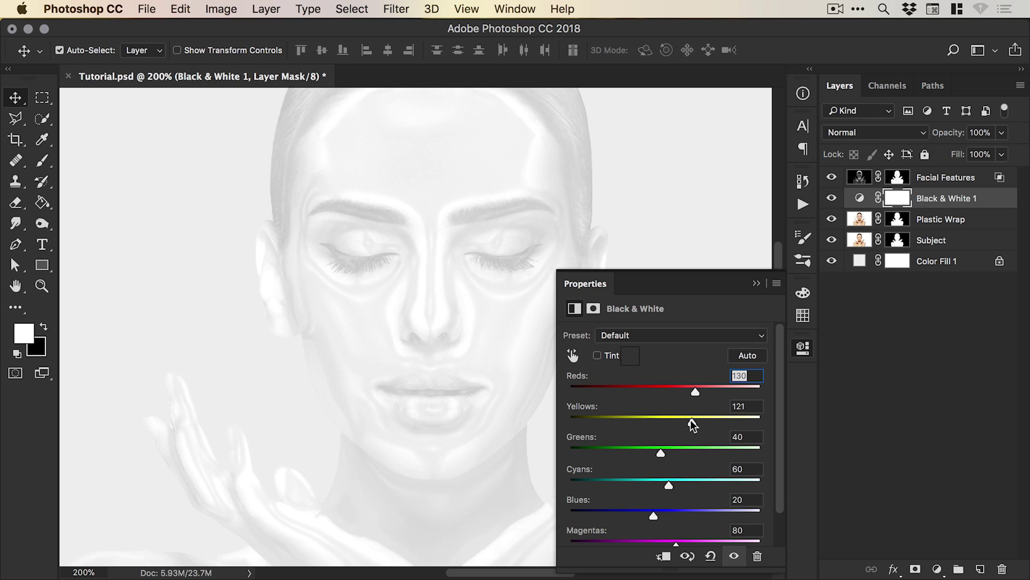